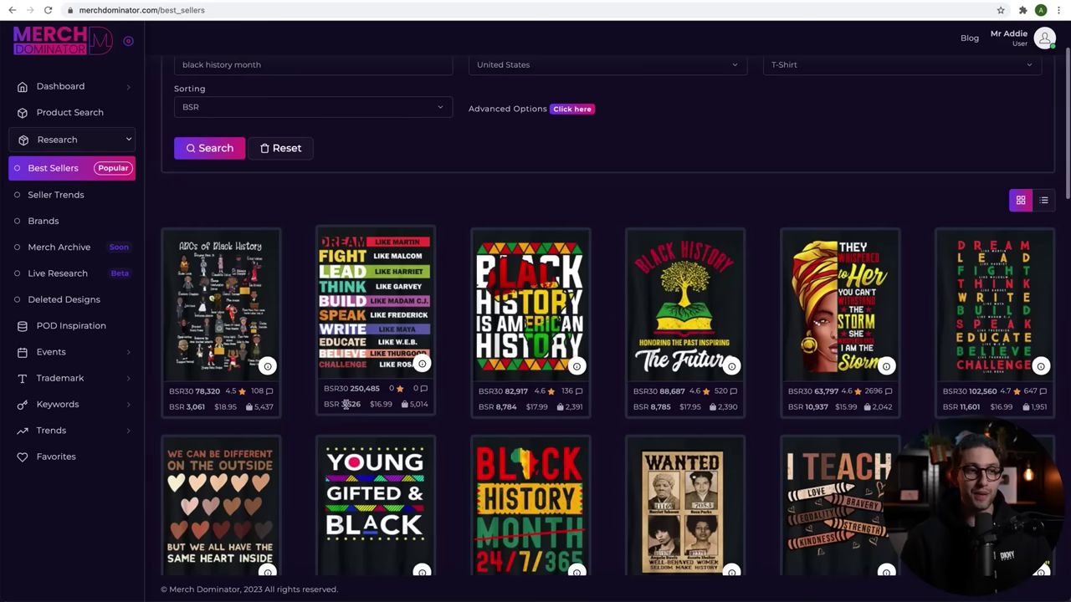
# Open the Amazon listing of the rainbow-striped "Dream Like Martin" shirt and look through its product page.
pyautogui.click(398, 365)
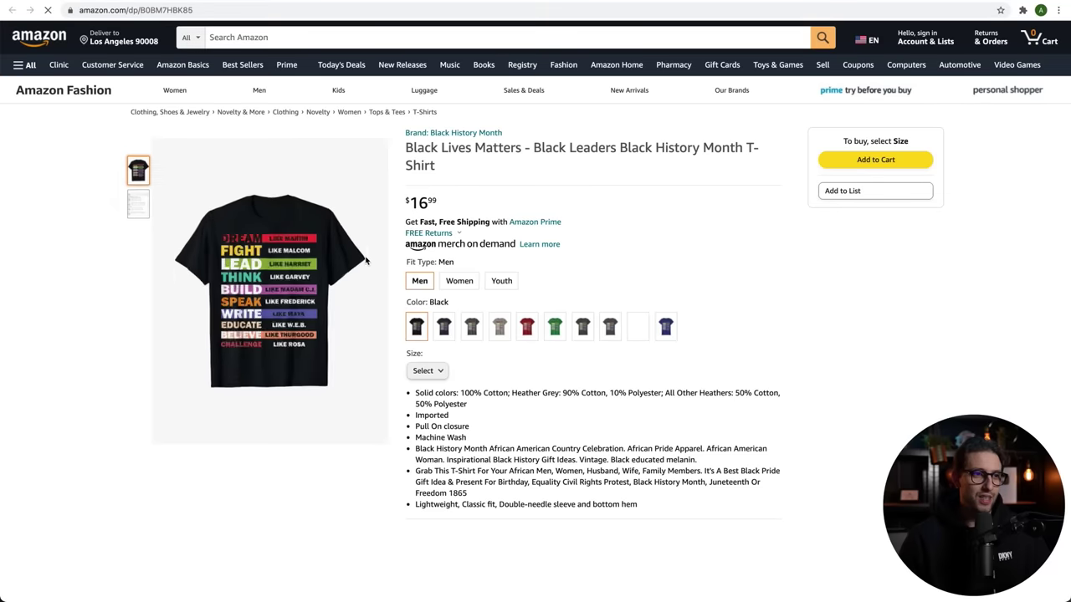
pyautogui.scroll(-6, 360, 261)
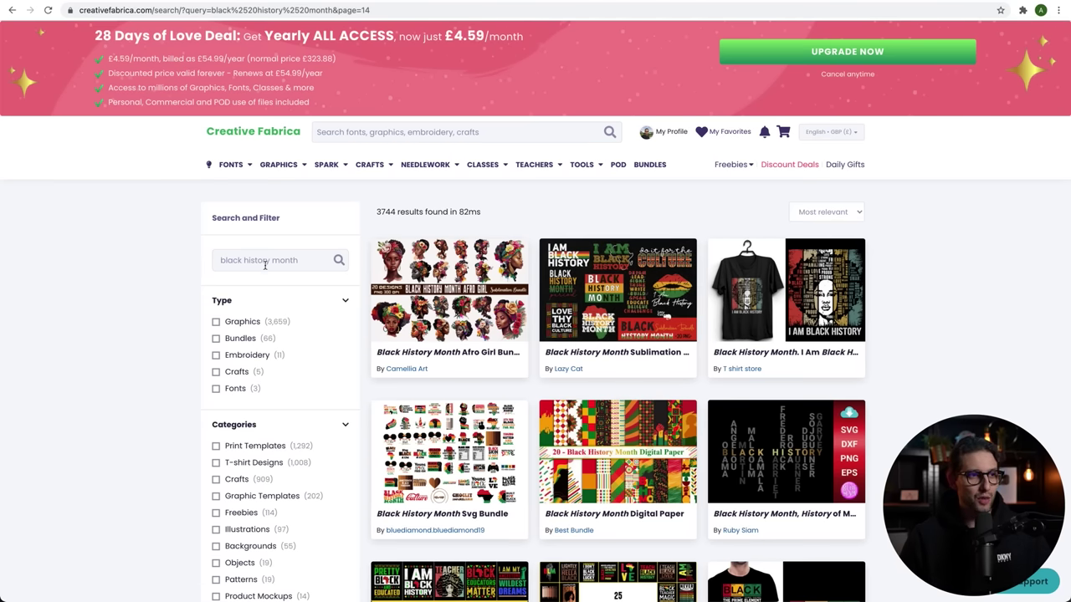
# On Creative Fabrica, browse the "black history month" search results for usable T-shirt graphics.
pyautogui.scroll(-7, 563, 288)
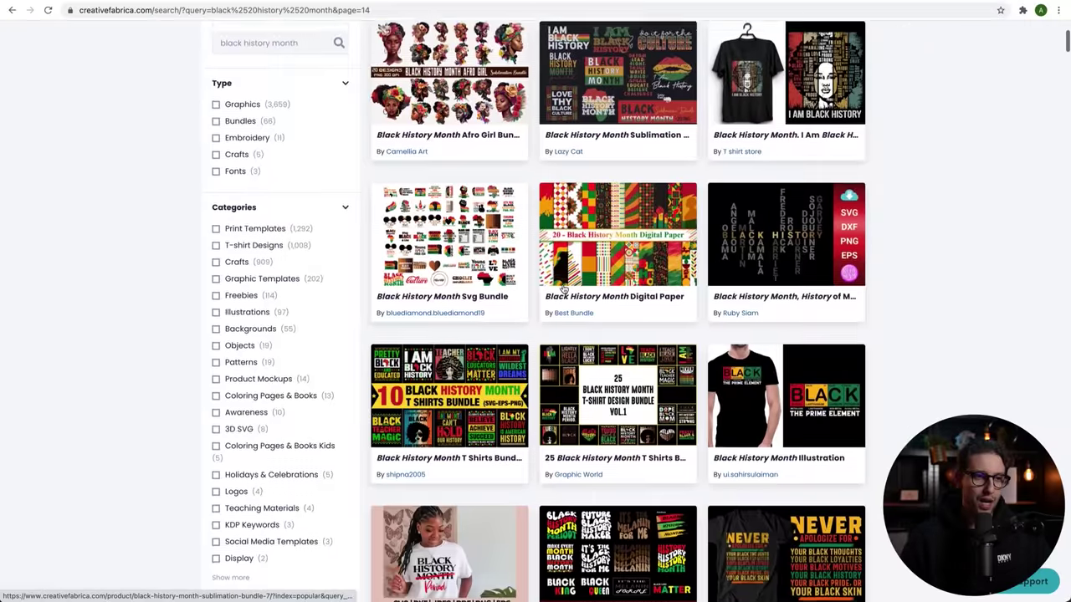
pyautogui.scroll(-10, 564, 289)
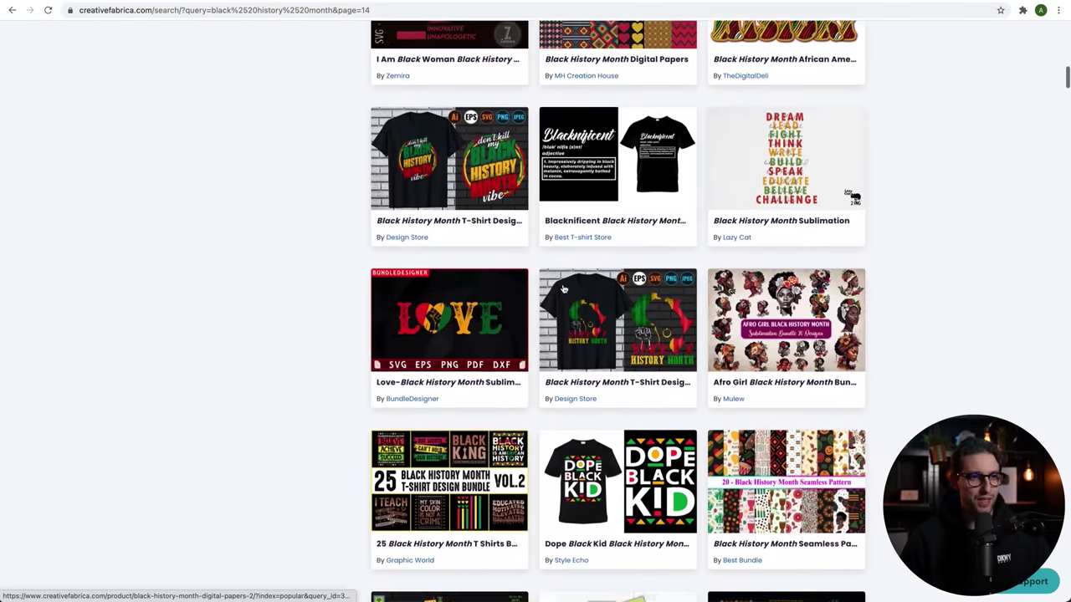
pyautogui.scroll(-1, 563, 289)
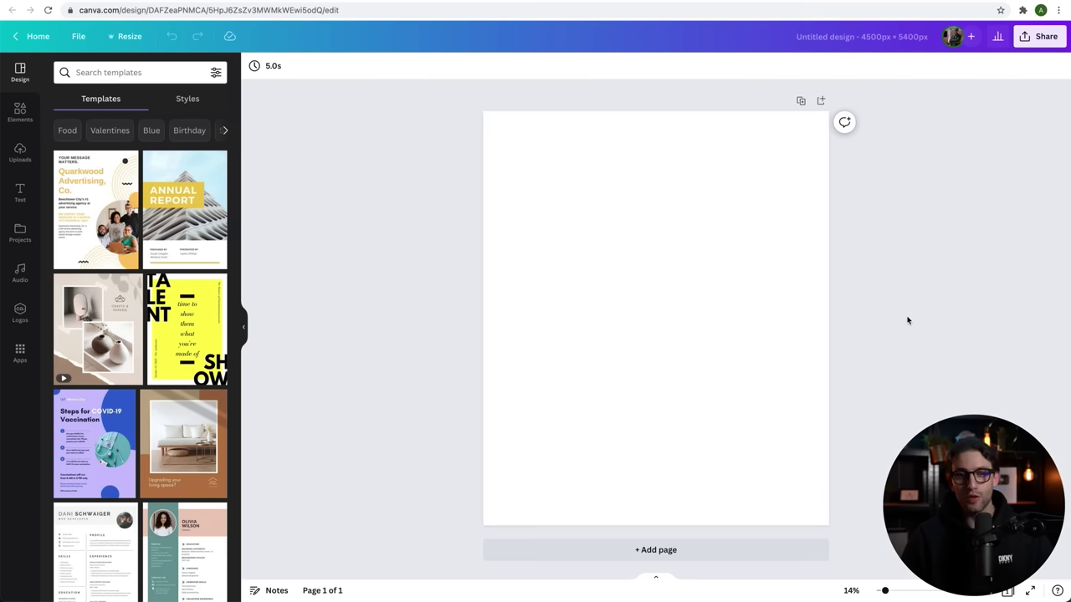
# In the blank Canva design, paste the portrait of the woman with the floral headwrap and enlarge it to nearly the page width.
pyautogui.hotkey('ctrl', 'v')
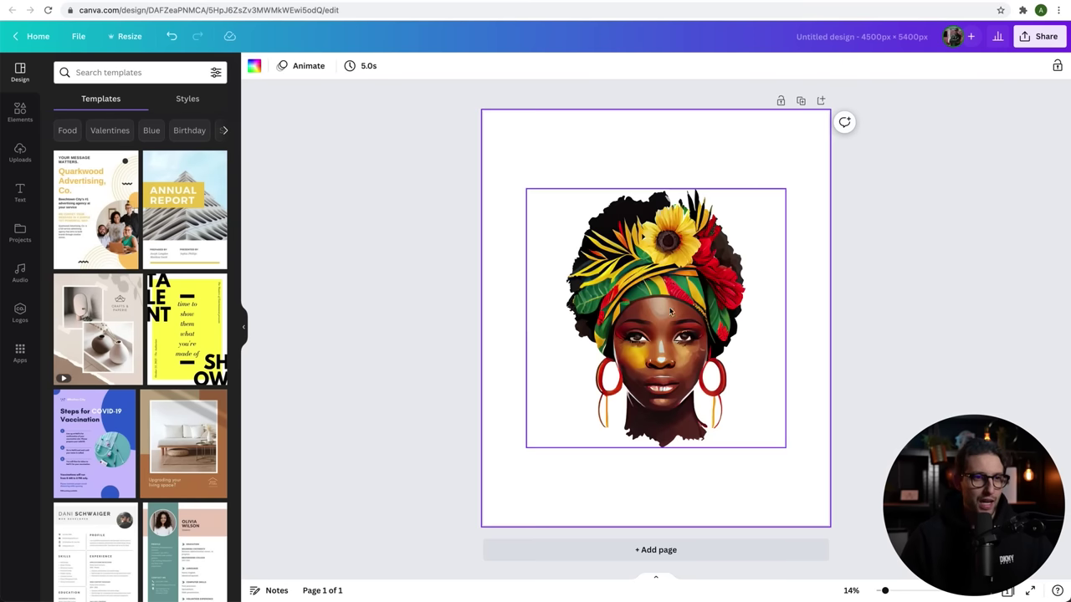
pyautogui.moveTo(662, 292); pyautogui.dragTo(657, 240)
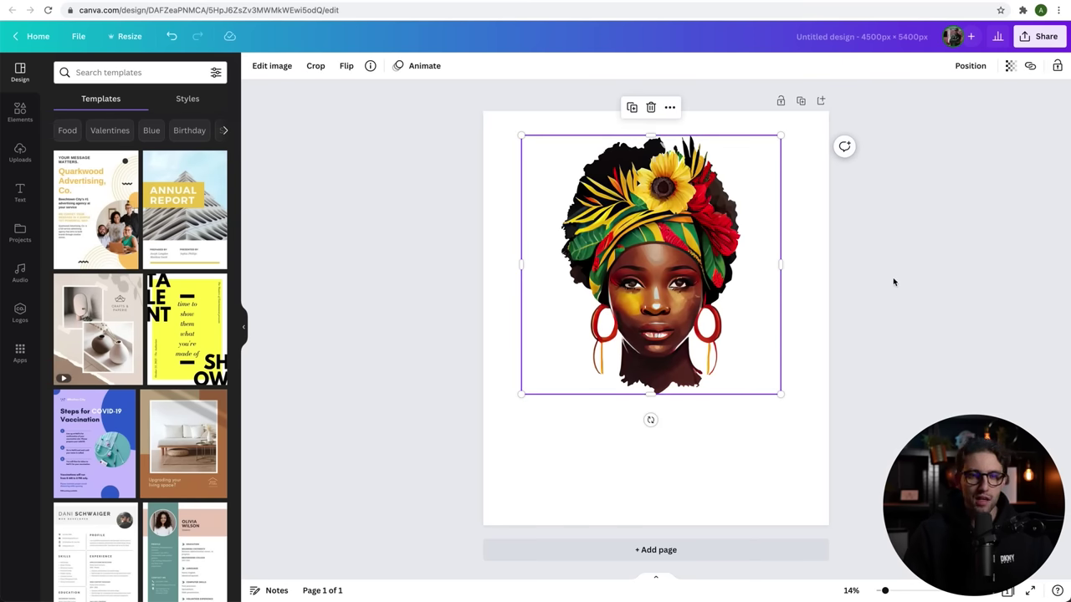
pyautogui.press('super+Tab')
pyautogui.moveTo(503, 507); pyautogui.dragTo(808, 455)
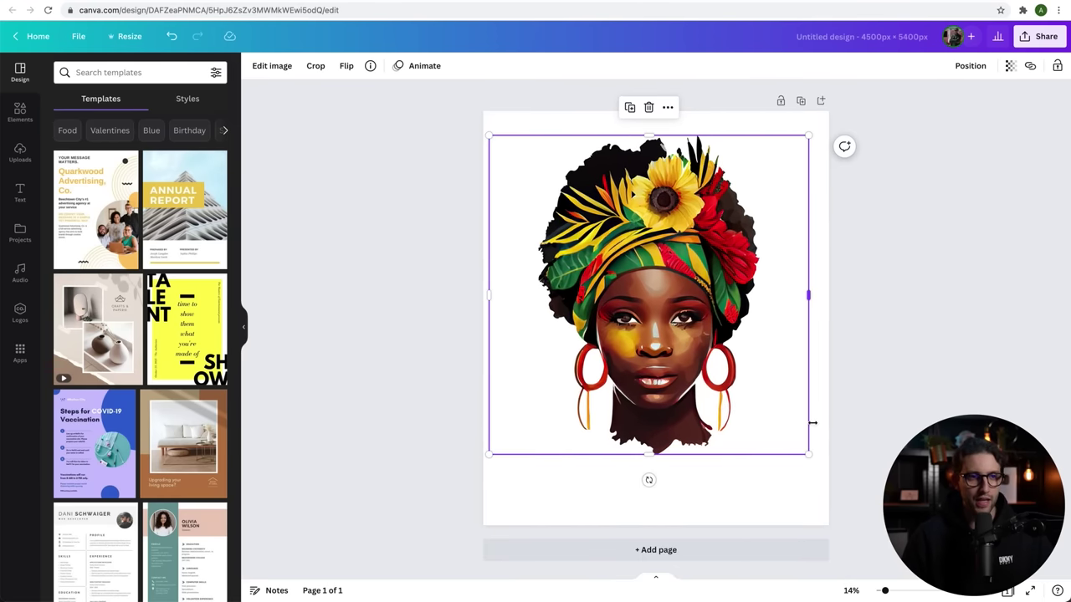
# Crop the portrait to the left half of the face, trim its empty left margin, and move it to the page's left edge.
pyautogui.click(307, 66)
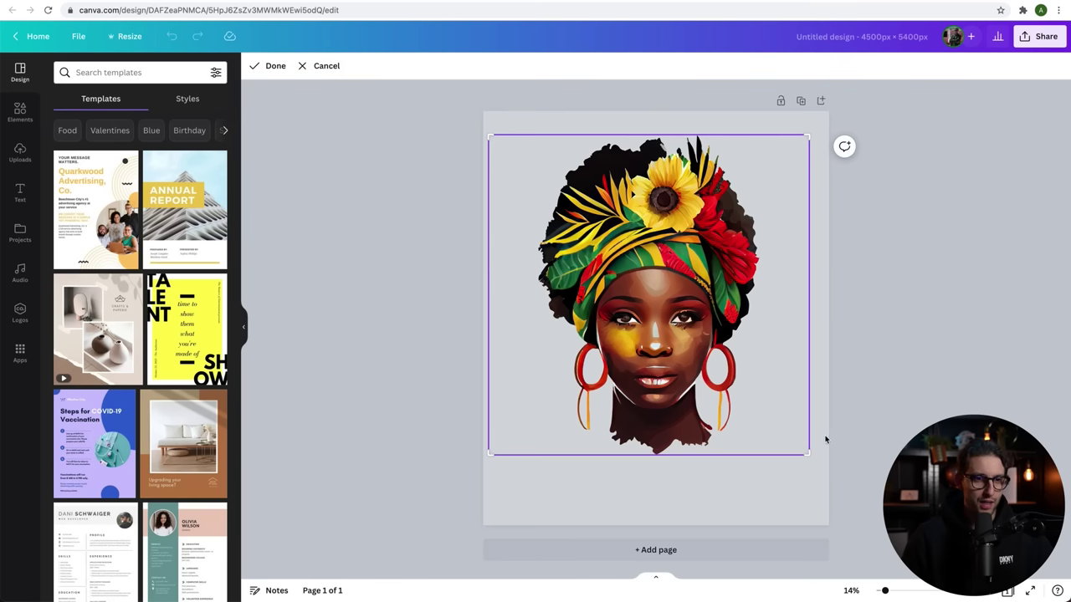
pyautogui.moveTo(808, 454); pyautogui.dragTo(653, 455)
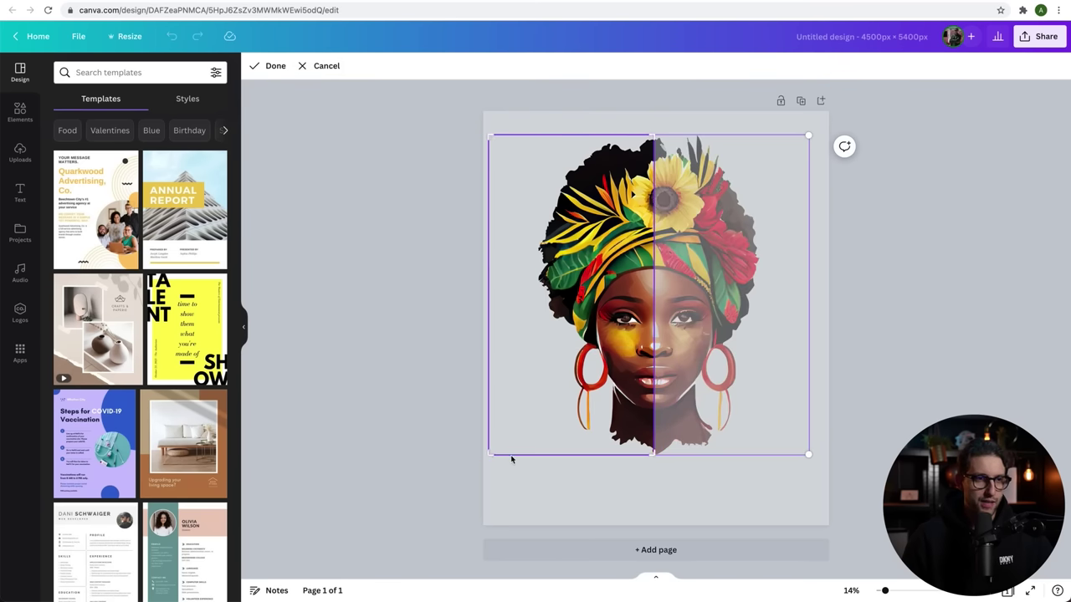
pyautogui.moveTo(493, 456); pyautogui.dragTo(535, 456)
pyautogui.press('Return')
pyautogui.moveTo(585, 335); pyautogui.dragTo(538, 335)
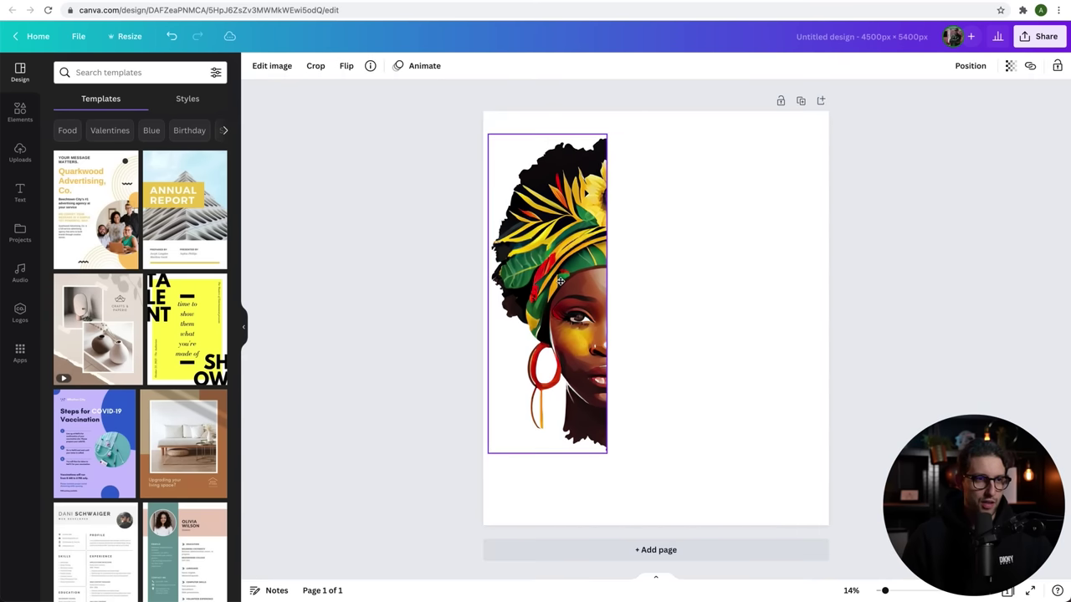
# Preview the Juneteenth text graphic Png File-01-01.png and add it to the page.
pyautogui.click(352, 590)
pyautogui.press('space')
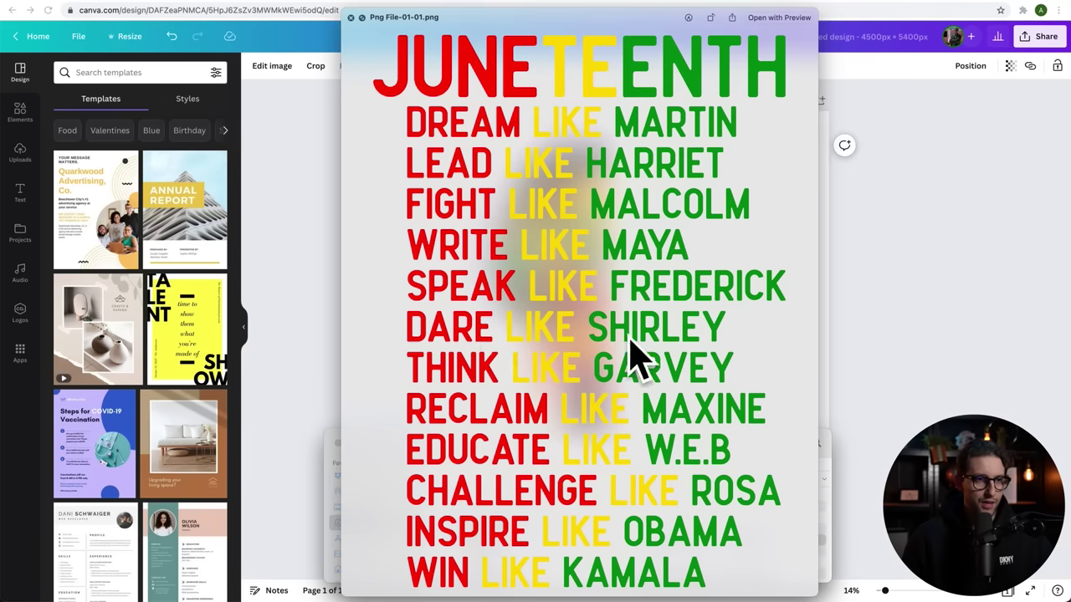
pyautogui.moveTo(633, 354); pyautogui.dragTo(695, 242)
# Crop the text graphic to remove its empty left margin and the "JUNETEENTH" heading.
pyautogui.click(316, 65)
pyautogui.moveTo(553, 307); pyautogui.dragTo(586, 307)
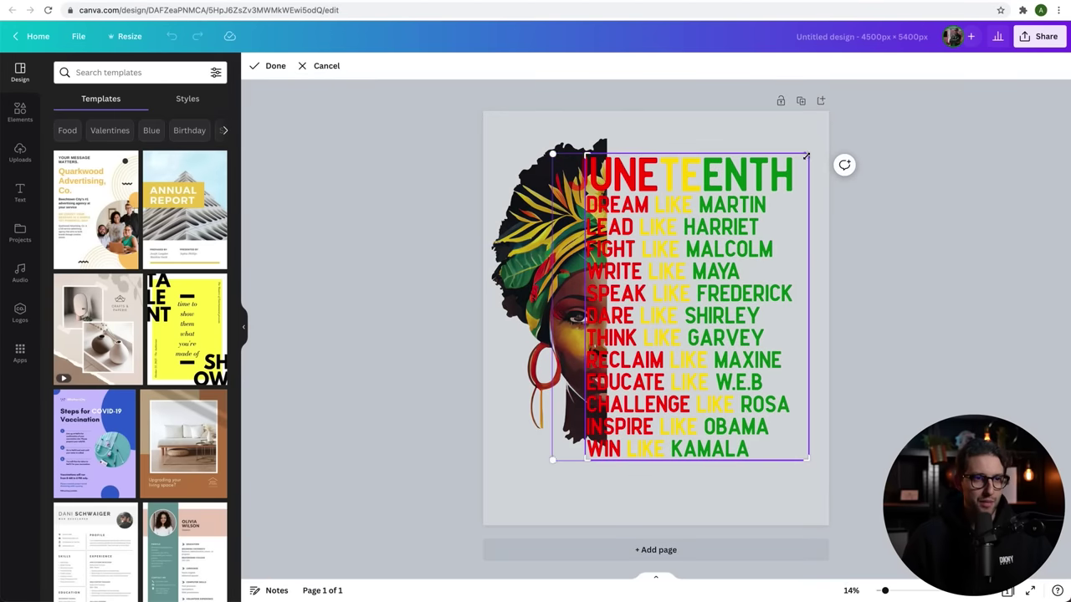
pyautogui.moveTo(807, 154); pyautogui.dragTo(806, 196)
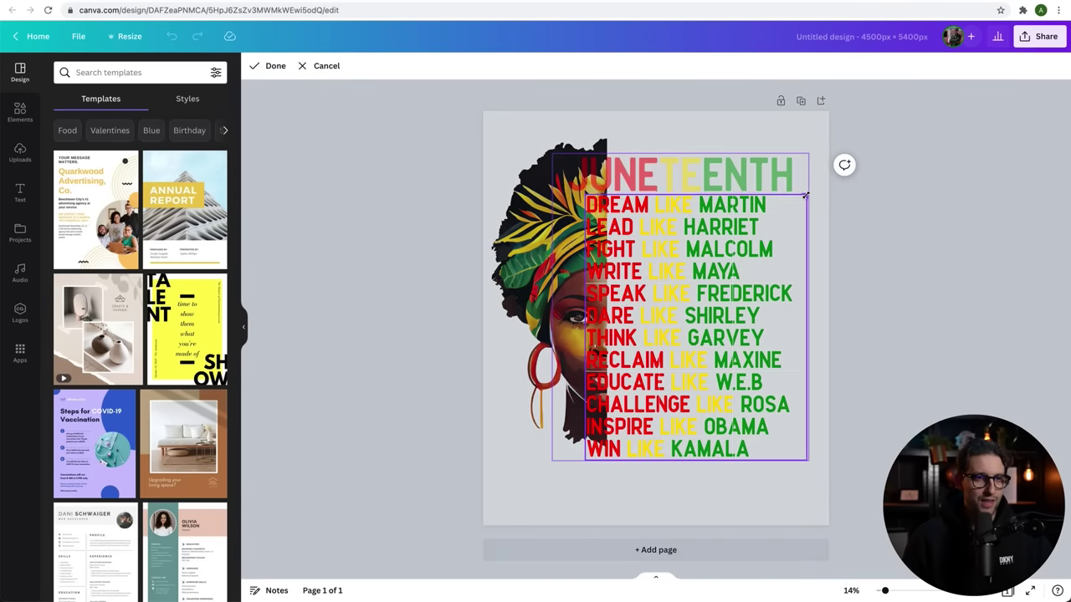
pyautogui.press('Return')
# Place the cropped text graphic against the half portrait's cut edge and enlarge it to match the portrait's height.
pyautogui.moveTo(673, 334); pyautogui.dragTo(698, 277)
pyautogui.moveTo(822, 403); pyautogui.dragTo(857, 457)
pyautogui.click(916, 335)
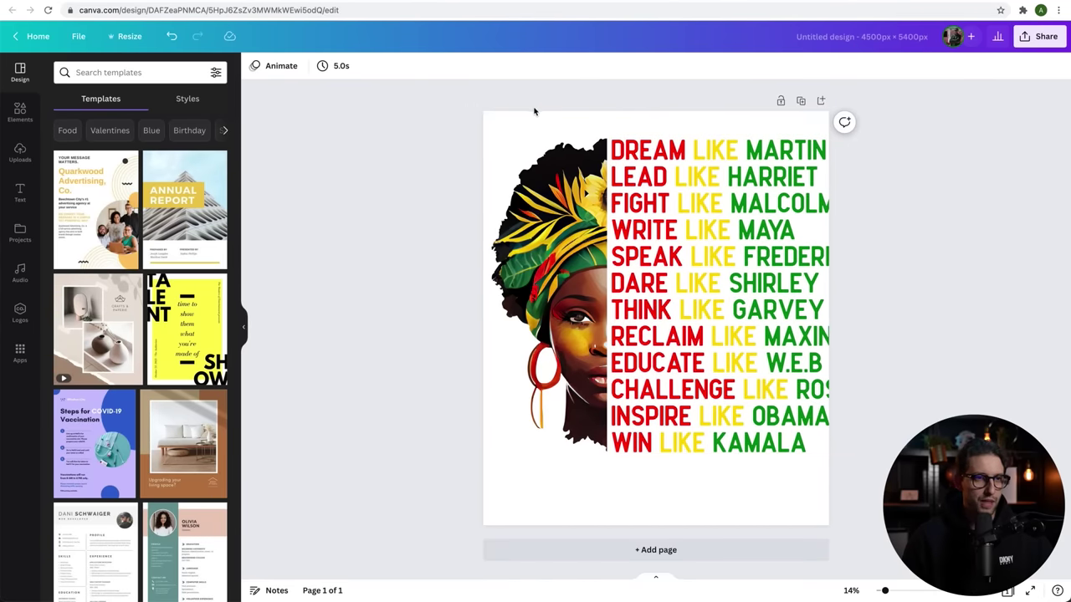
# Select the half portrait and text graphic together and scale them down so both fit within the page width.
pyautogui.moveTo(568, 153); pyautogui.dragTo(720, 334)
pyautogui.moveTo(862, 135); pyautogui.dragTo(817, 170)
pyautogui.click(879, 203)
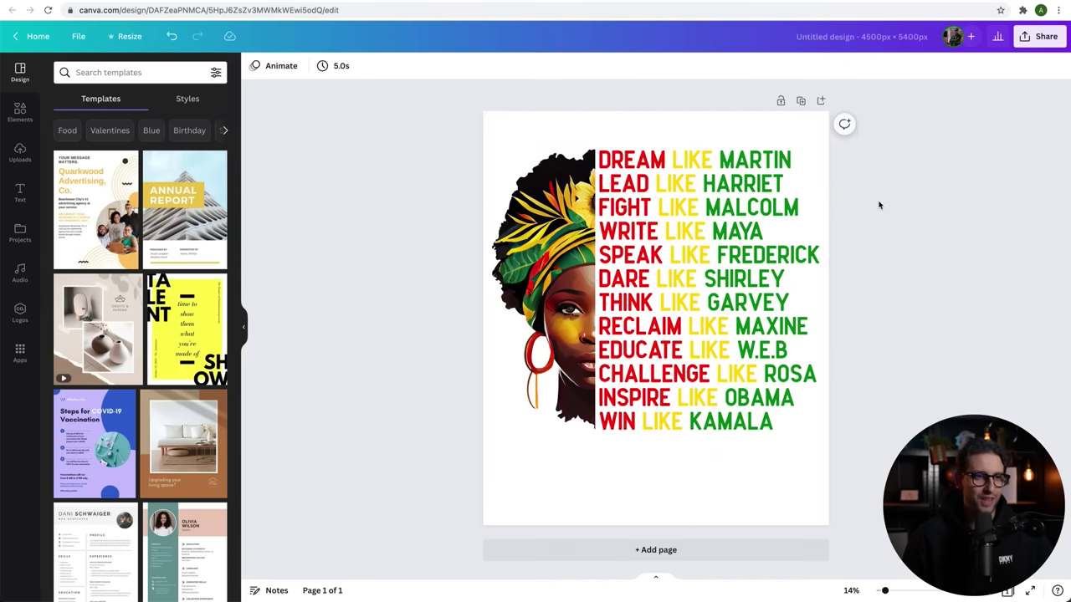
pyautogui.click(658, 222)
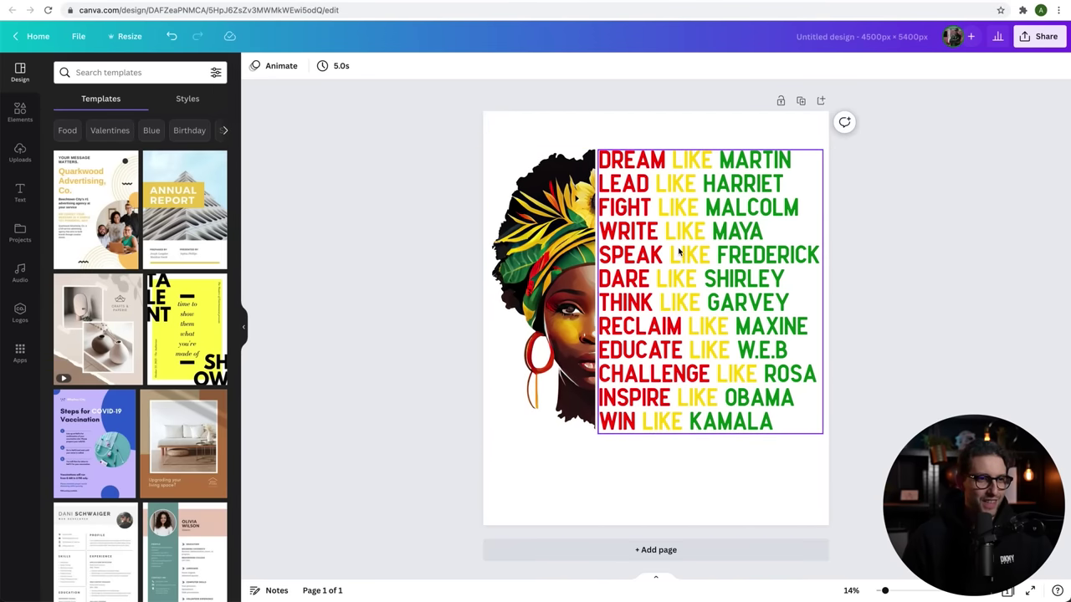
pyautogui.click(680, 251)
pyautogui.click(845, 239)
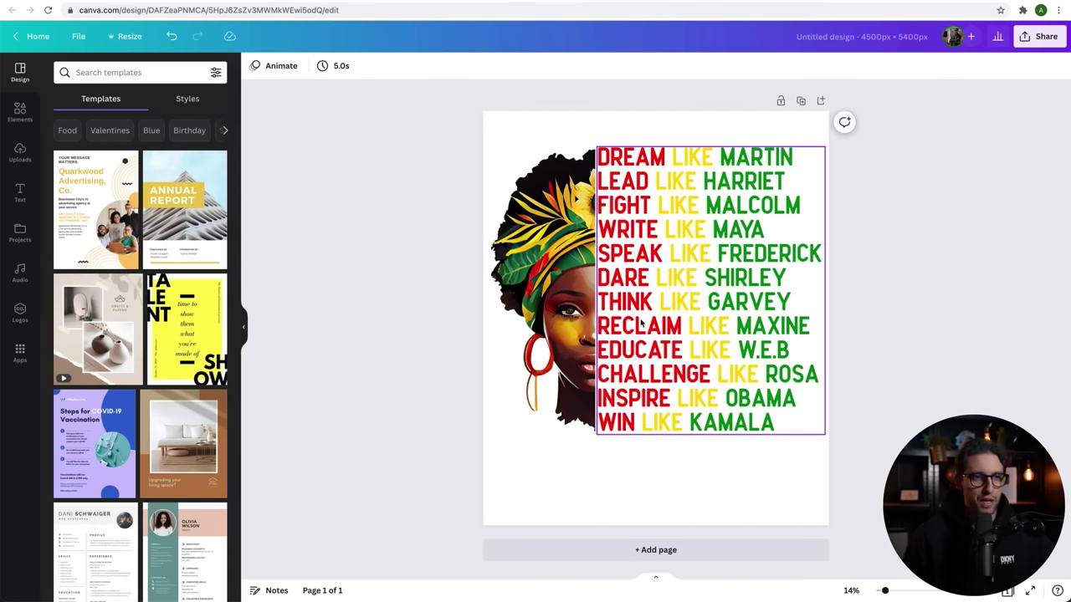
# Add a rectangle shape and stretch it over the whole page.
pyautogui.press('r')
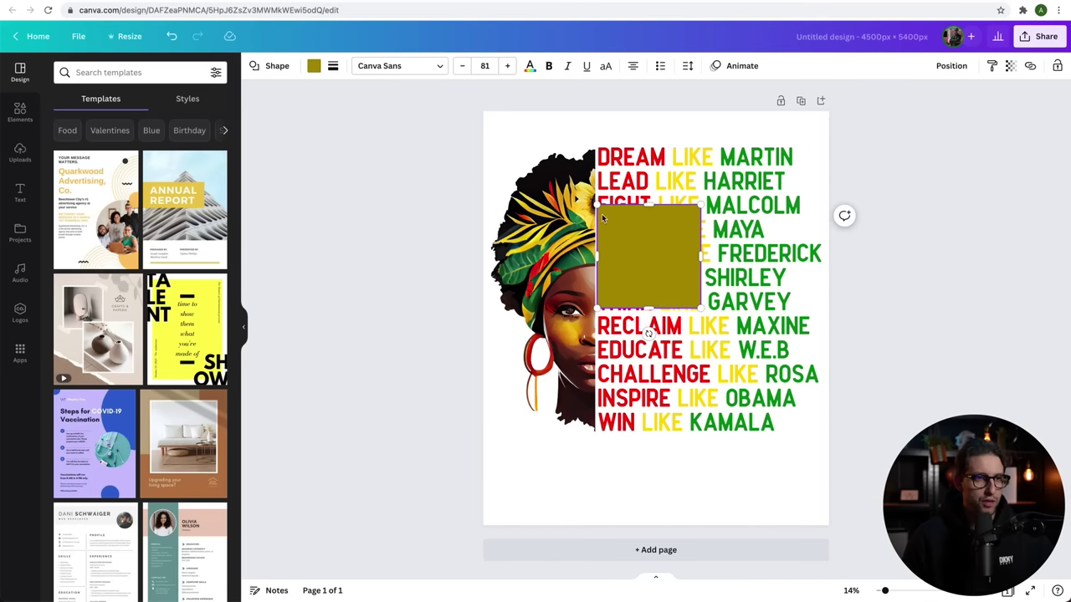
pyautogui.moveTo(602, 216); pyautogui.dragTo(488, 122)
pyautogui.moveTo(585, 214); pyautogui.dragTo(828, 525)
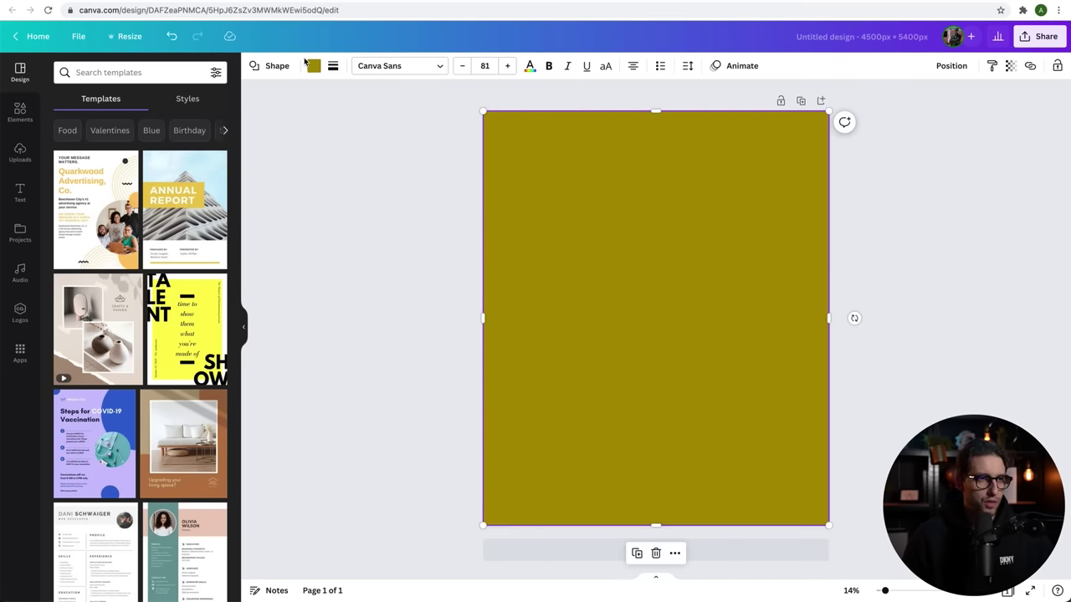
# Colour the full-page rectangle black and send it backward behind the portrait and text.
pyautogui.click(313, 66)
pyautogui.click(124, 119)
pyautogui.click(952, 65)
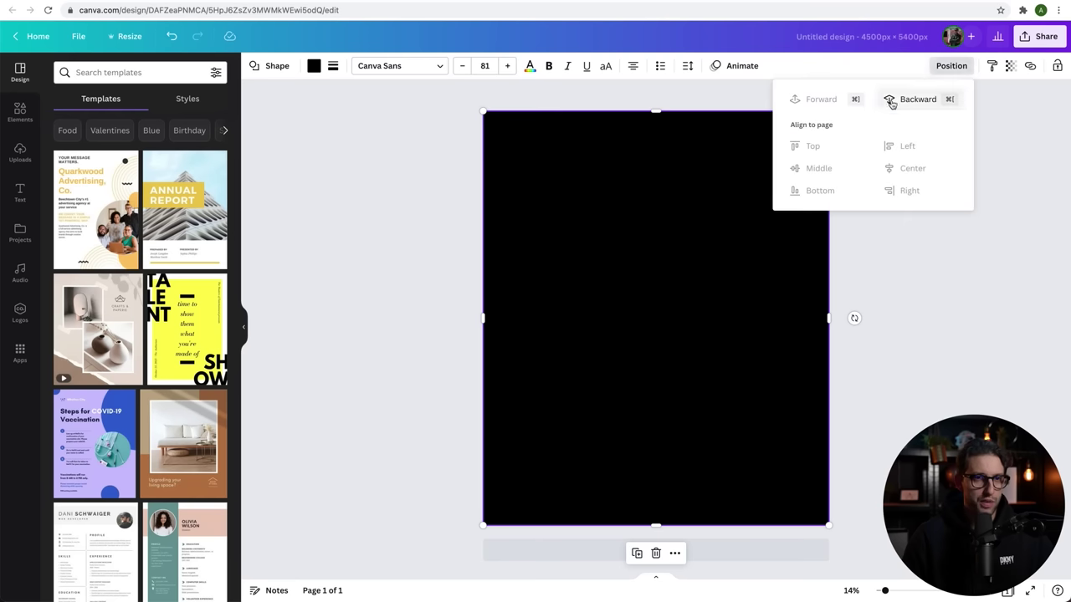
pyautogui.click(918, 100)
pyautogui.click(918, 100)
# Give the half portrait a white Glow shadow with size 20, transparency 100 and blur 0.
pyautogui.click(538, 159)
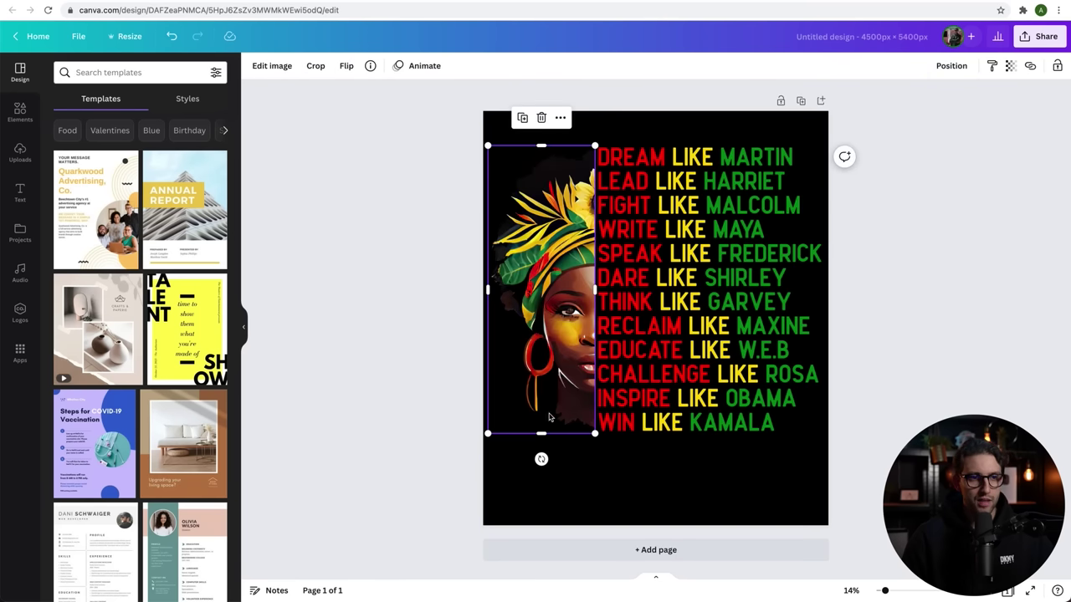
pyautogui.click(272, 66)
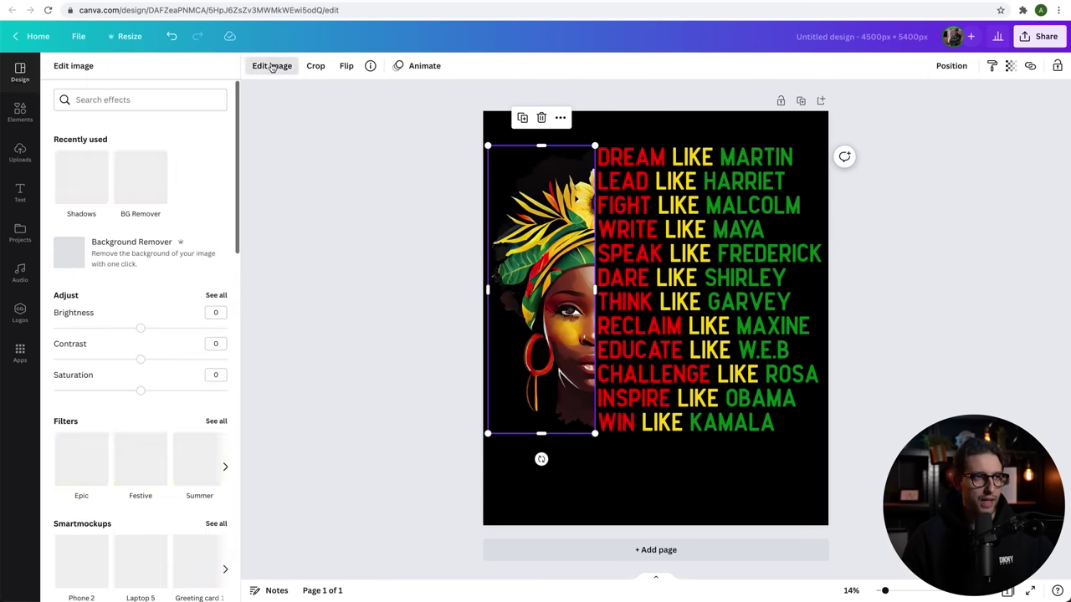
pyautogui.click(86, 188)
pyautogui.click(141, 121)
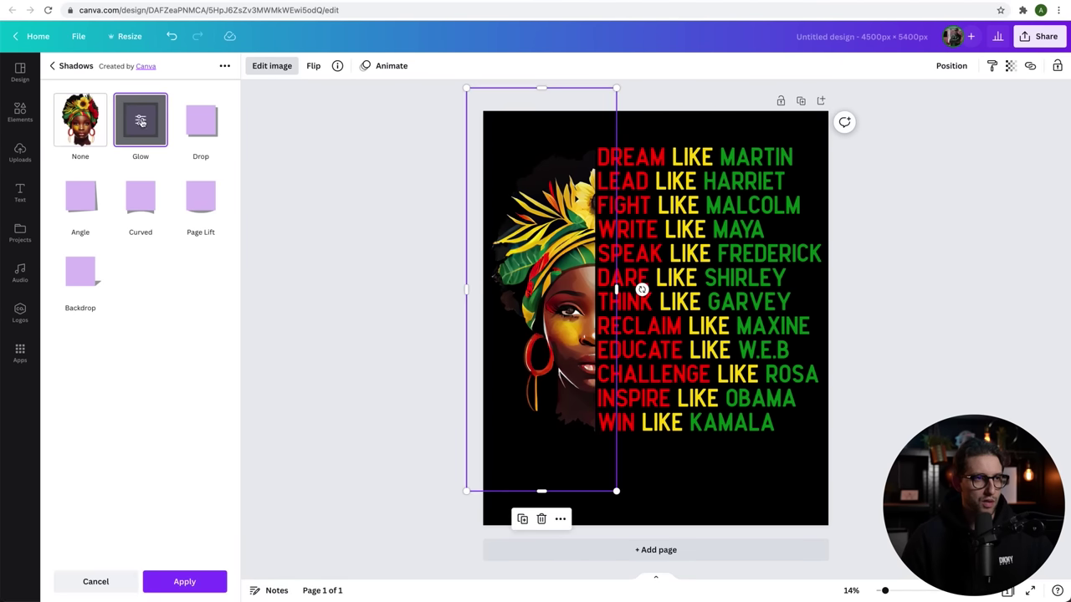
pyautogui.click(141, 121)
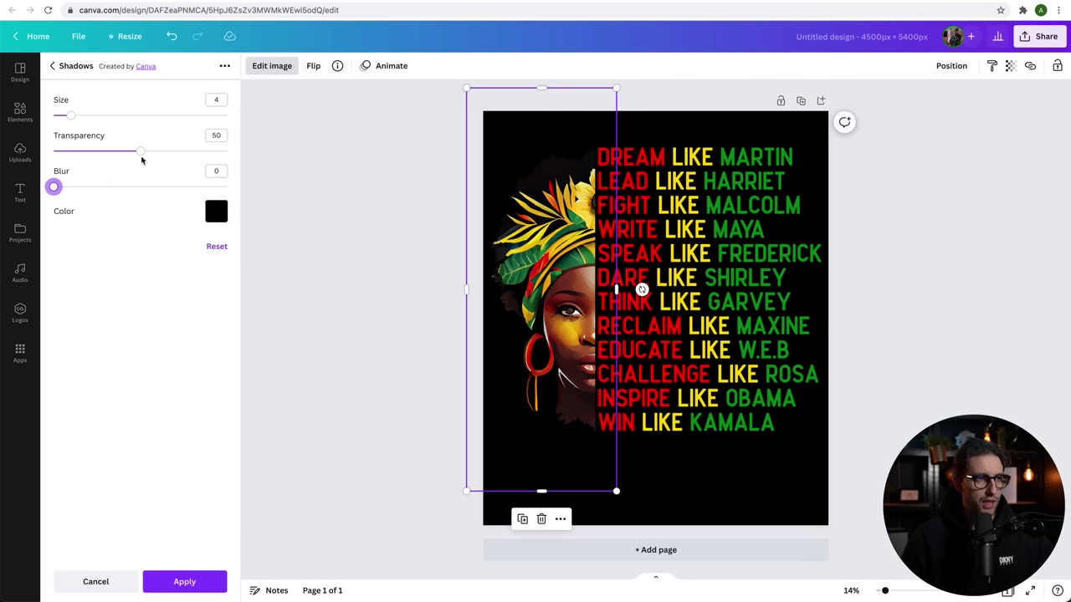
pyautogui.moveTo(139, 152); pyautogui.dragTo(307, 160)
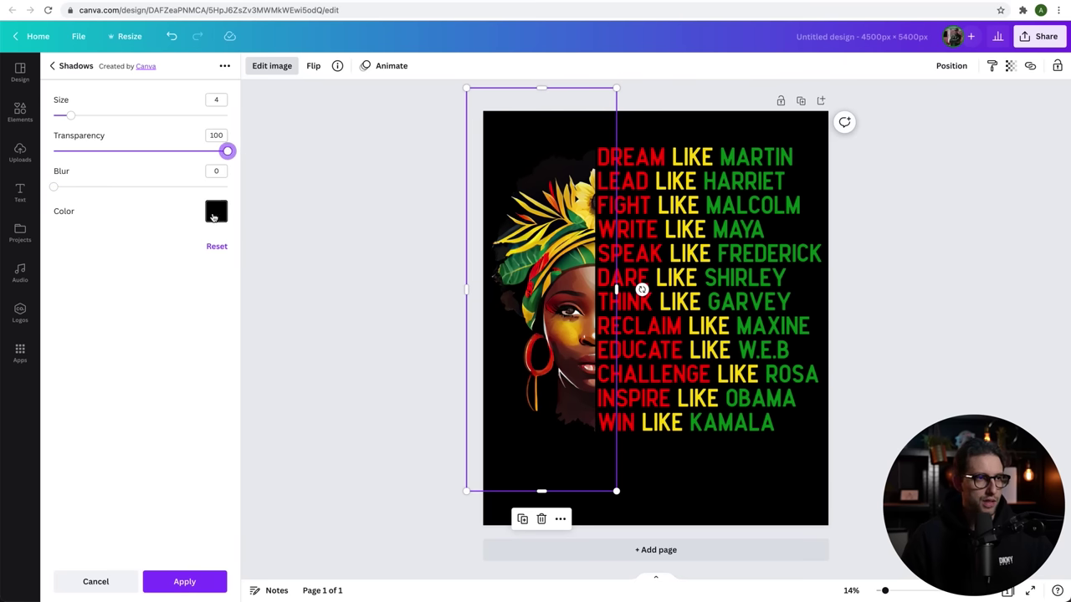
pyautogui.click(215, 214)
pyautogui.moveTo(70, 115); pyautogui.dragTo(139, 115)
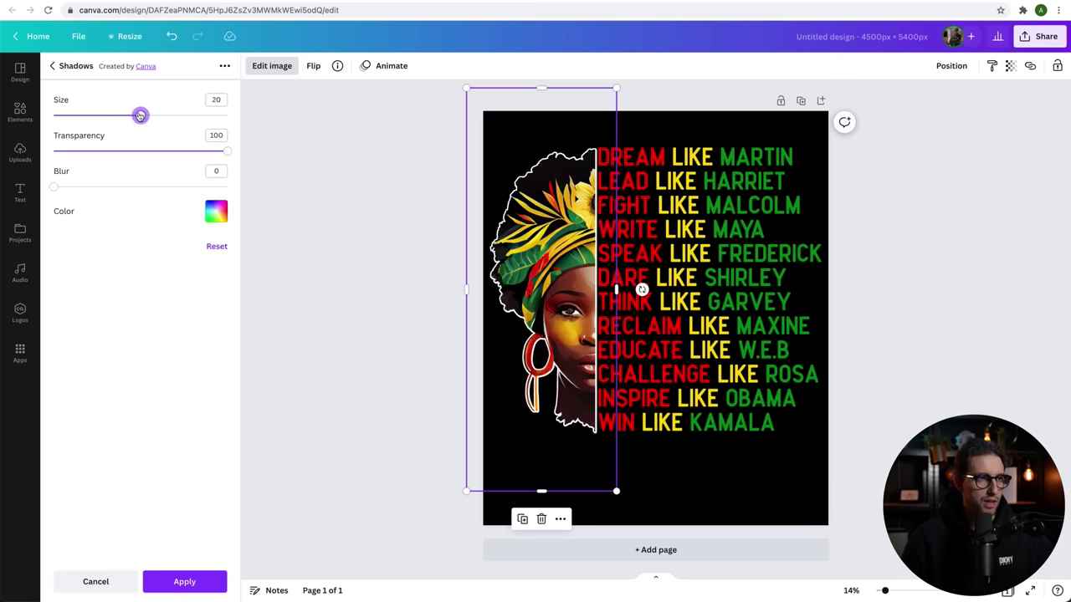
# Make the black background rectangle fully see-through by reducing its transparency value to 0.
pyautogui.click(348, 337)
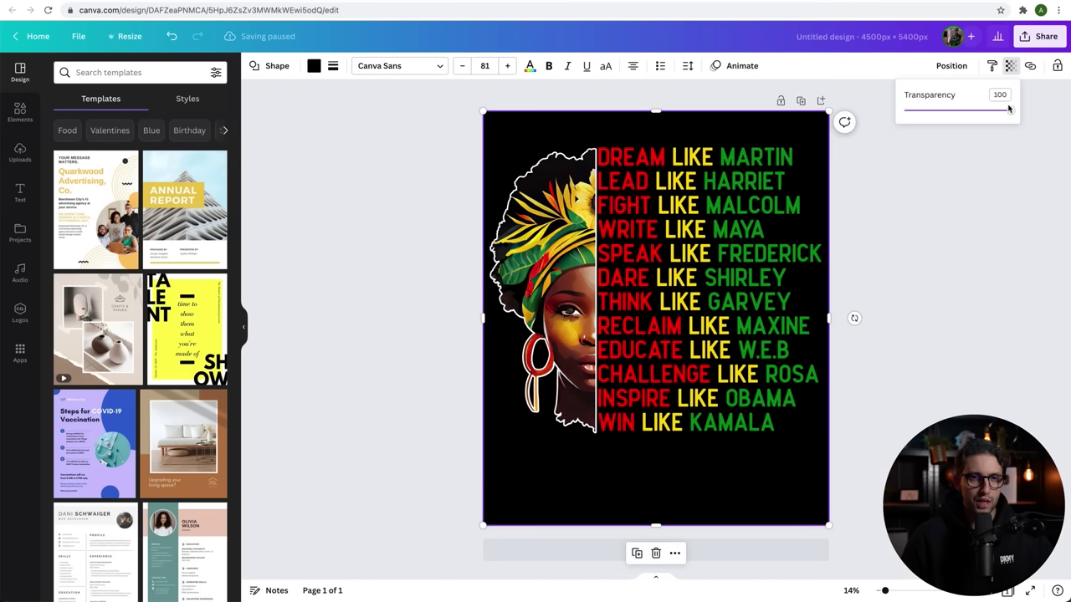
pyautogui.moveTo(1011, 111); pyautogui.dragTo(905, 110)
pyautogui.click(1010, 65)
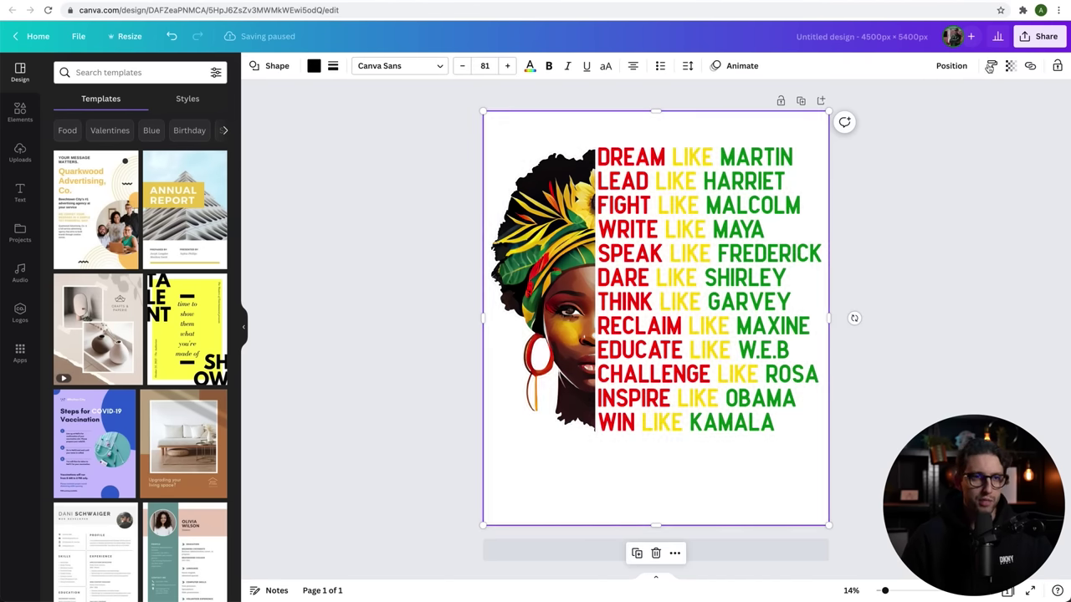
# Set up the design's download as a PNG with a transparent background.
pyautogui.click(1042, 37)
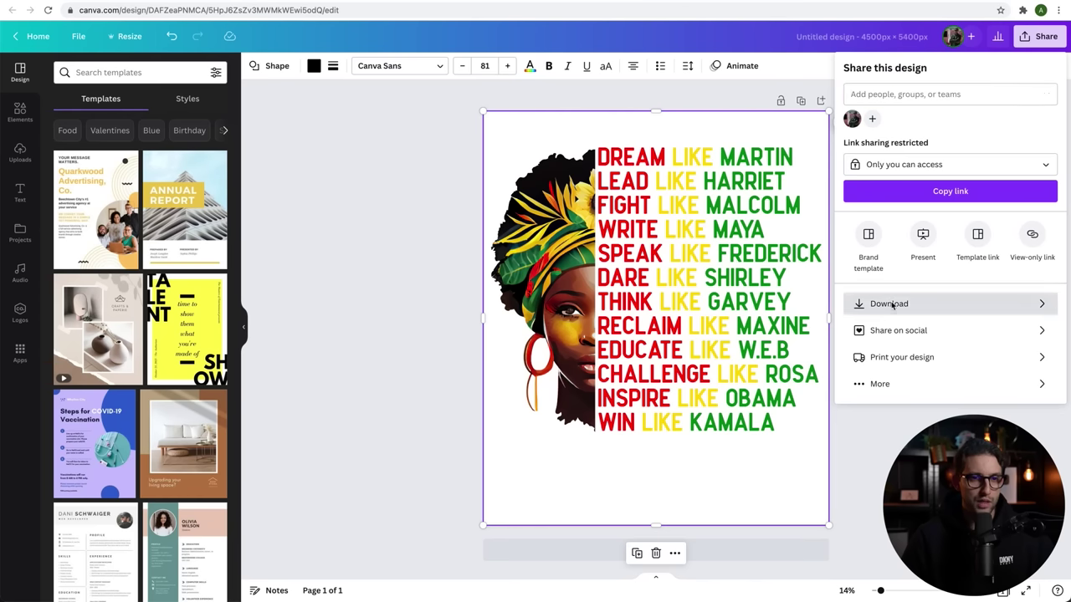
pyautogui.click(883, 304)
pyautogui.click(850, 182)
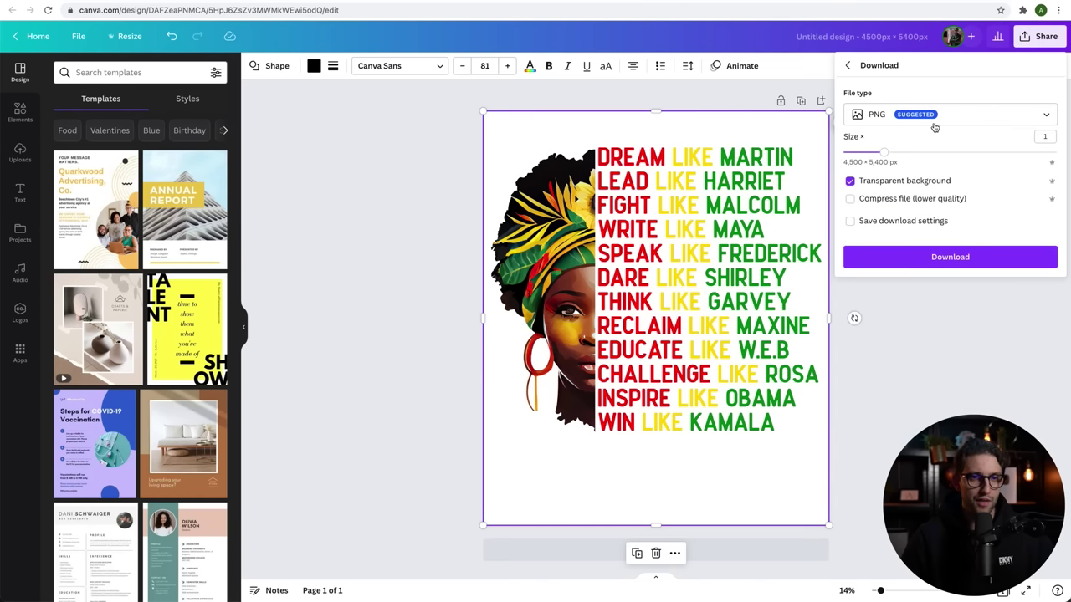
pyautogui.click(950, 261)
# Try PDF Standard as the download file type, and switch the type to SVG.
pyautogui.click(887, 115)
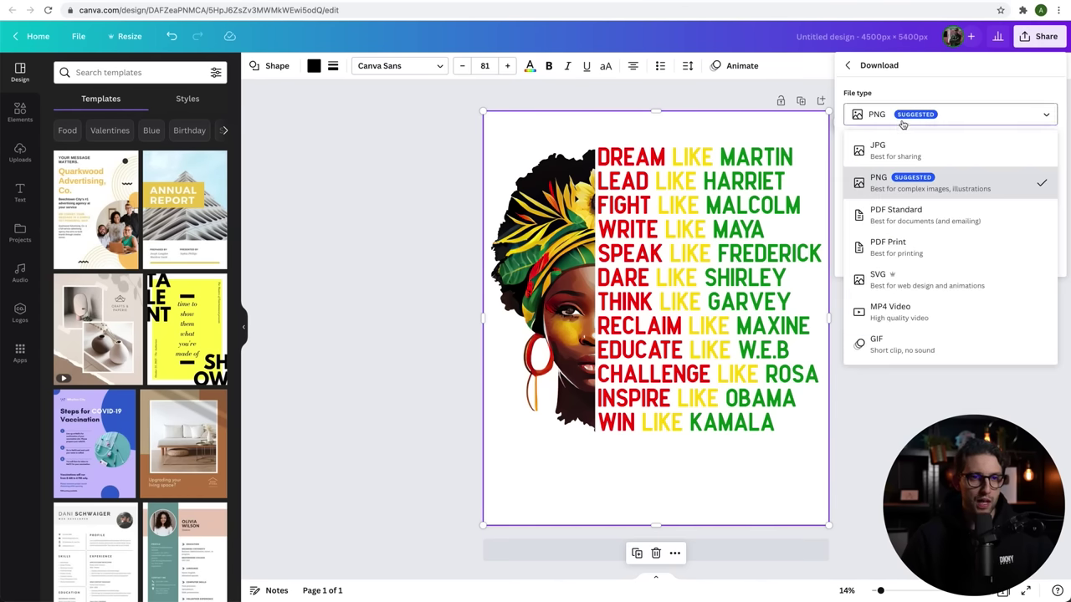
pyautogui.click(885, 211)
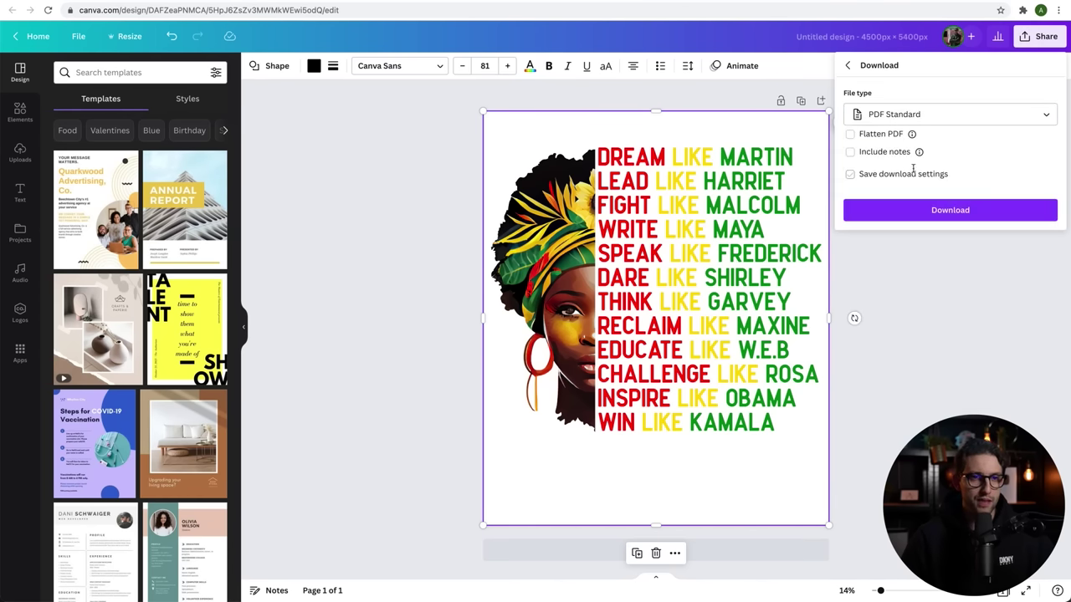
pyautogui.click(886, 114)
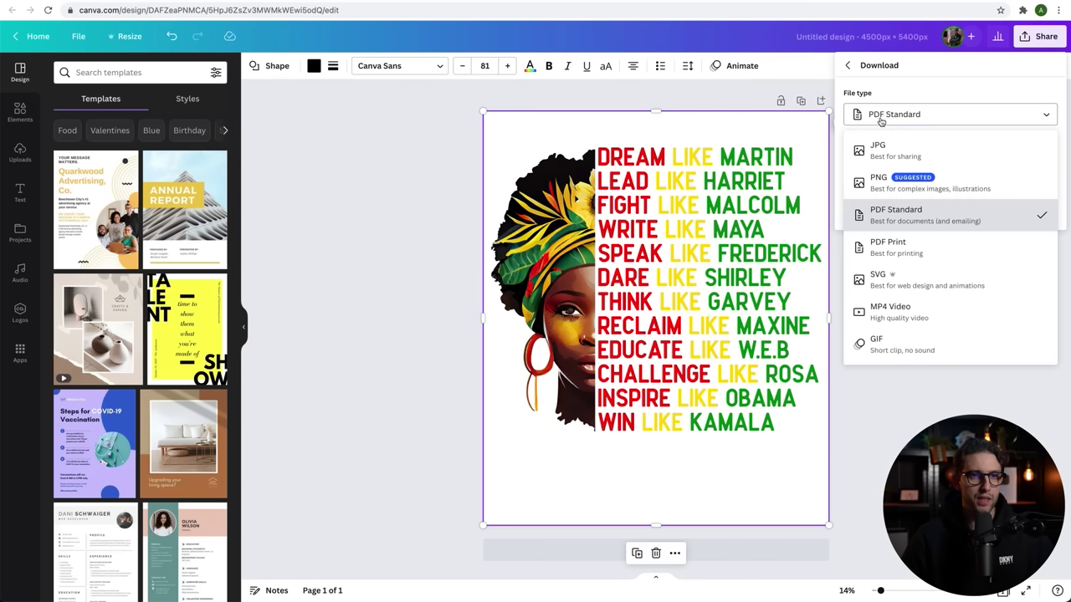
pyautogui.click(884, 277)
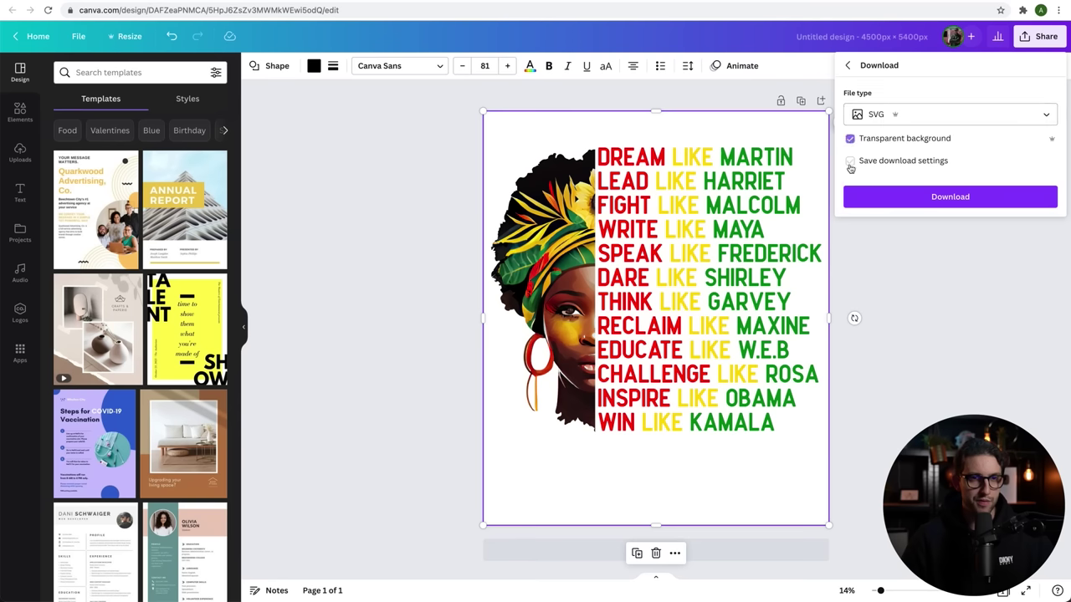
# Close the download settings and preview the exported file Afro Hair Leaders.pdf.
pyautogui.click(950, 198)
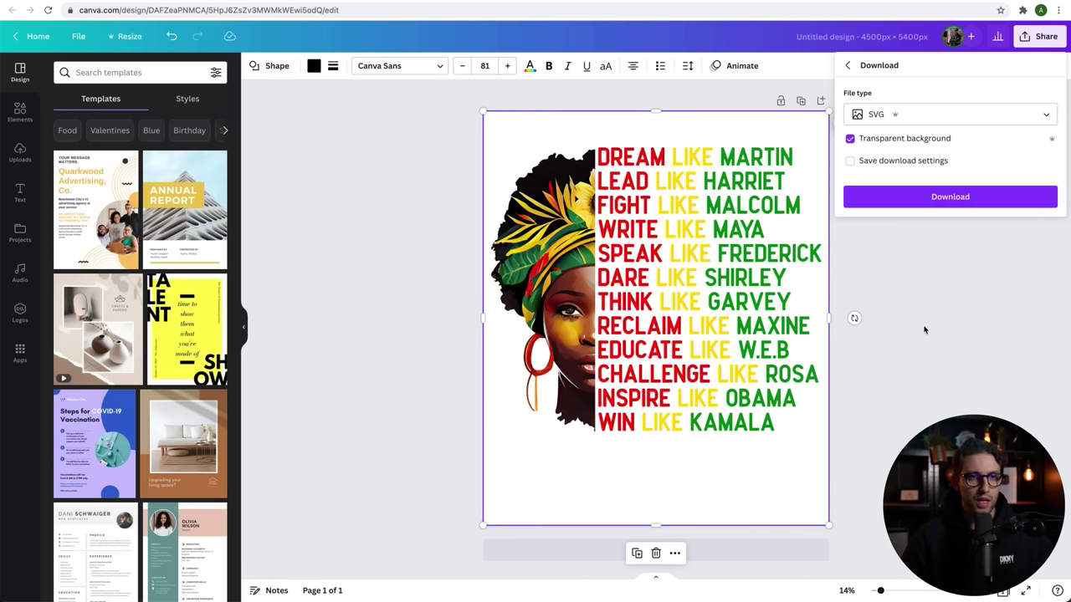
pyautogui.click(899, 316)
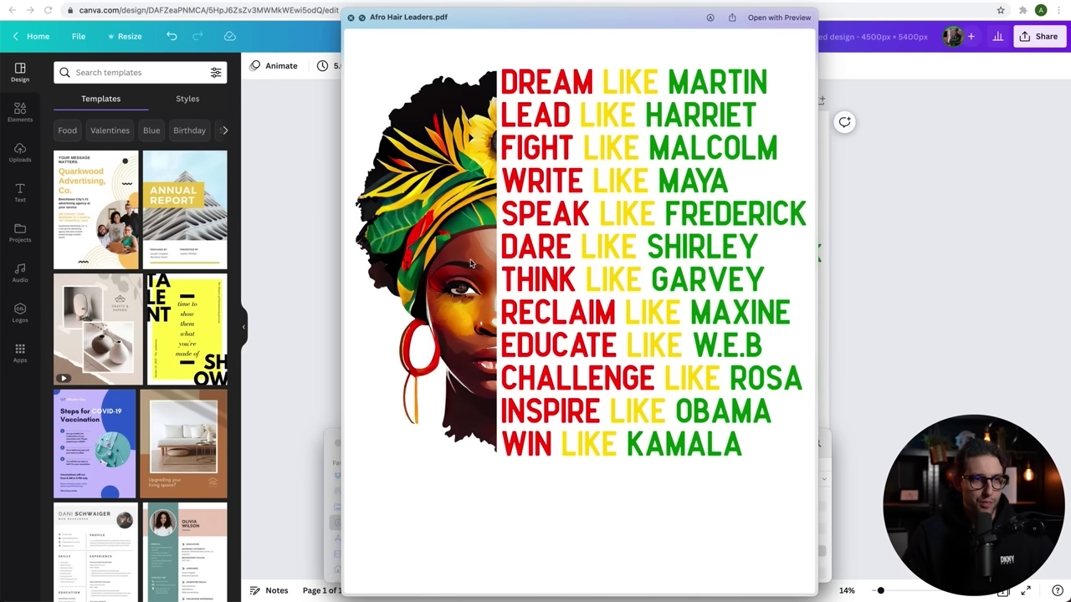
pyautogui.press('space')
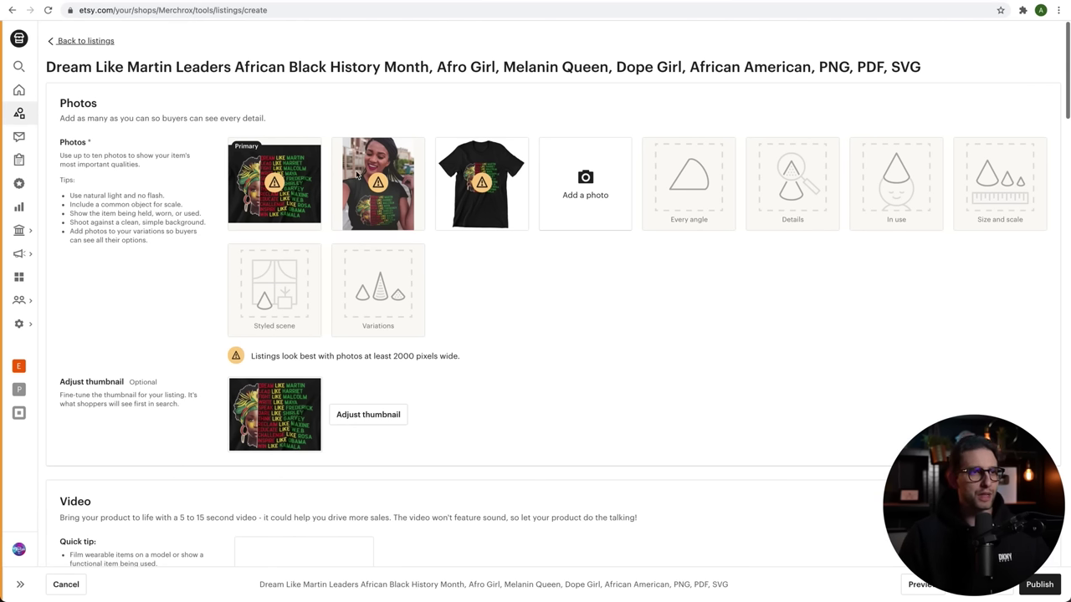
# Switch from the Etsy listing form to the competing Unapologetically Dope PNG listing and review its title and details.
pyautogui.moveTo(333, 220)
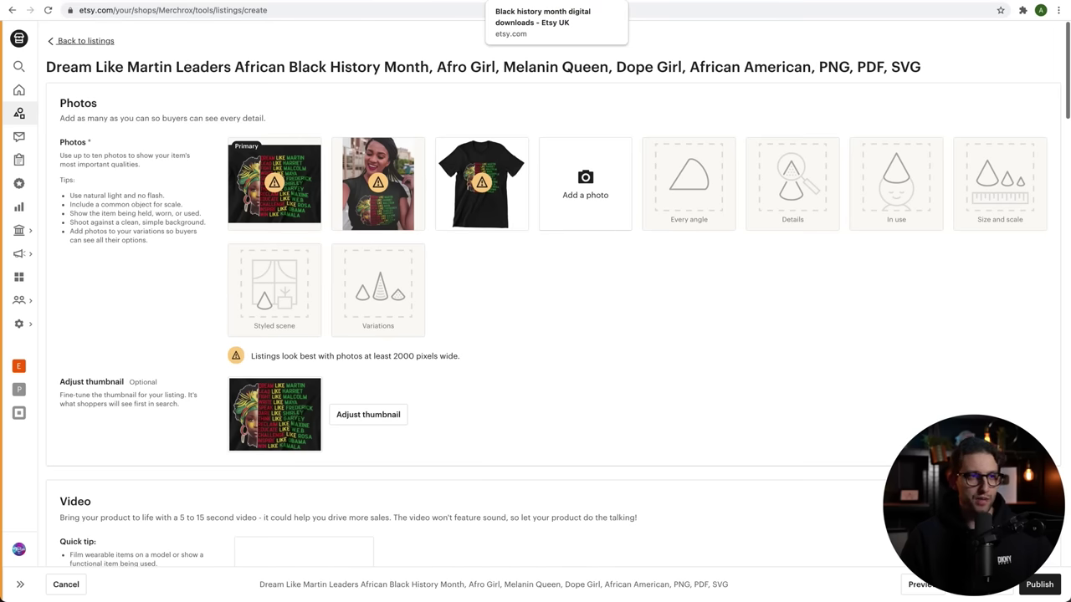
pyautogui.click(511, 2)
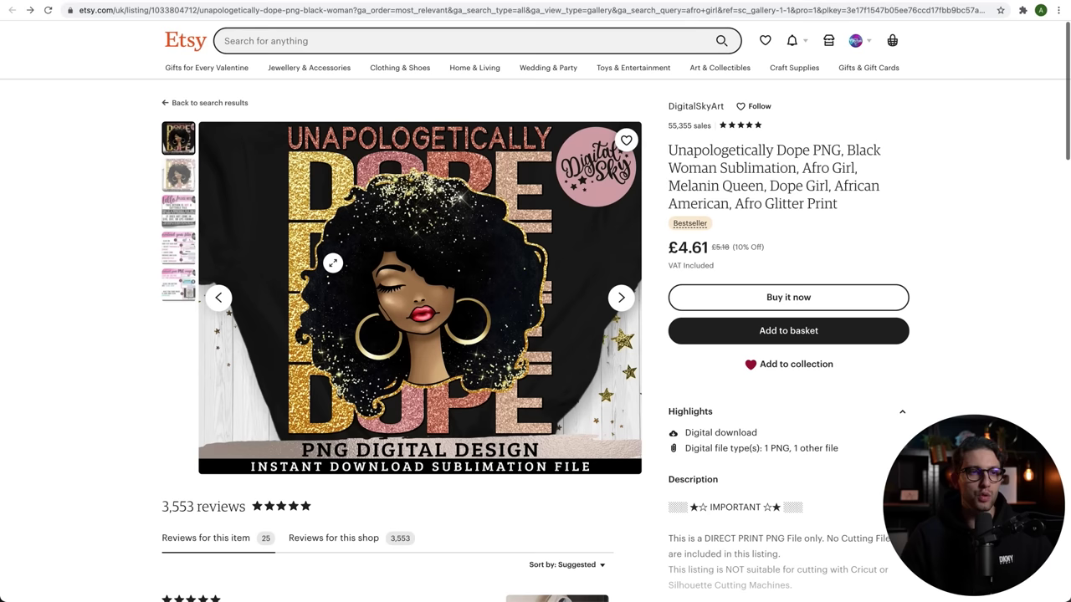
pyautogui.moveTo(866, 211); pyautogui.dragTo(693, 149)
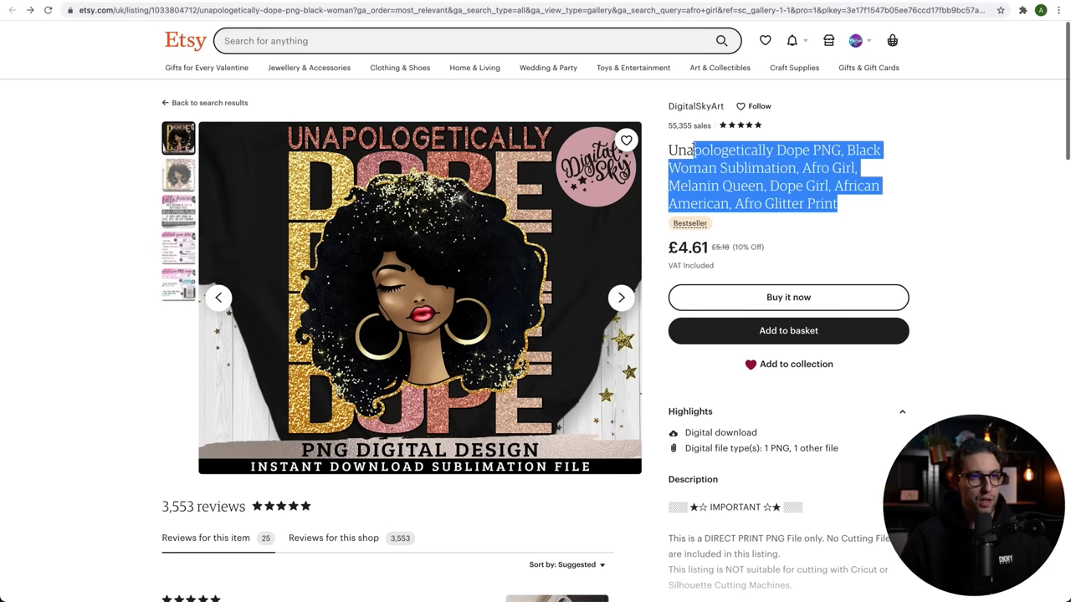
pyautogui.click(758, 207)
pyautogui.scroll(-4, 787, 168)
pyautogui.scroll(4, 795, 419)
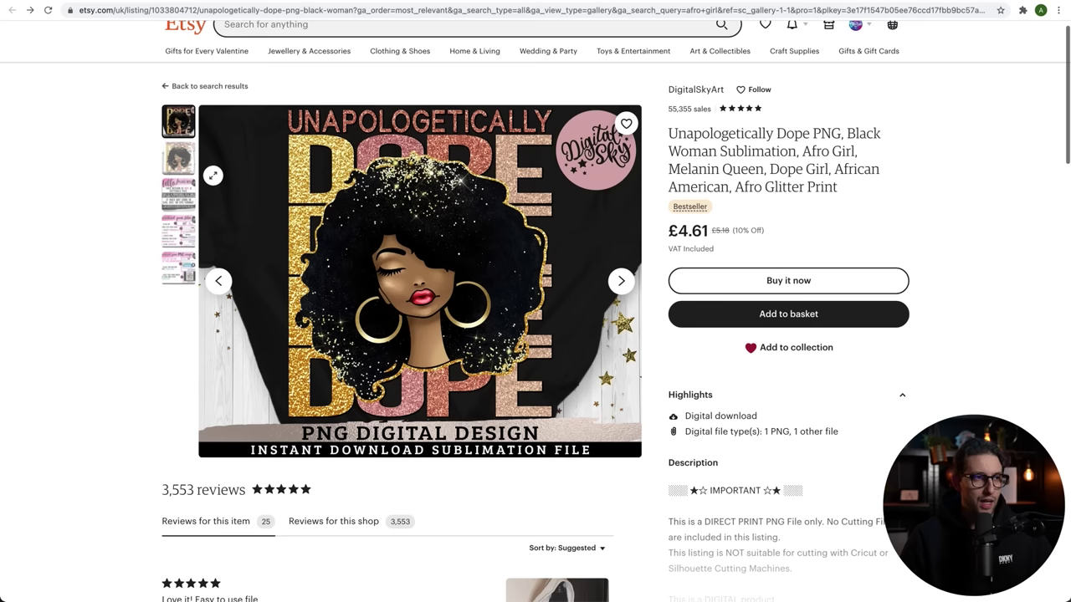
# Look through the competing listing's remaining product images, including the file format and information graphics.
pyautogui.click(179, 166)
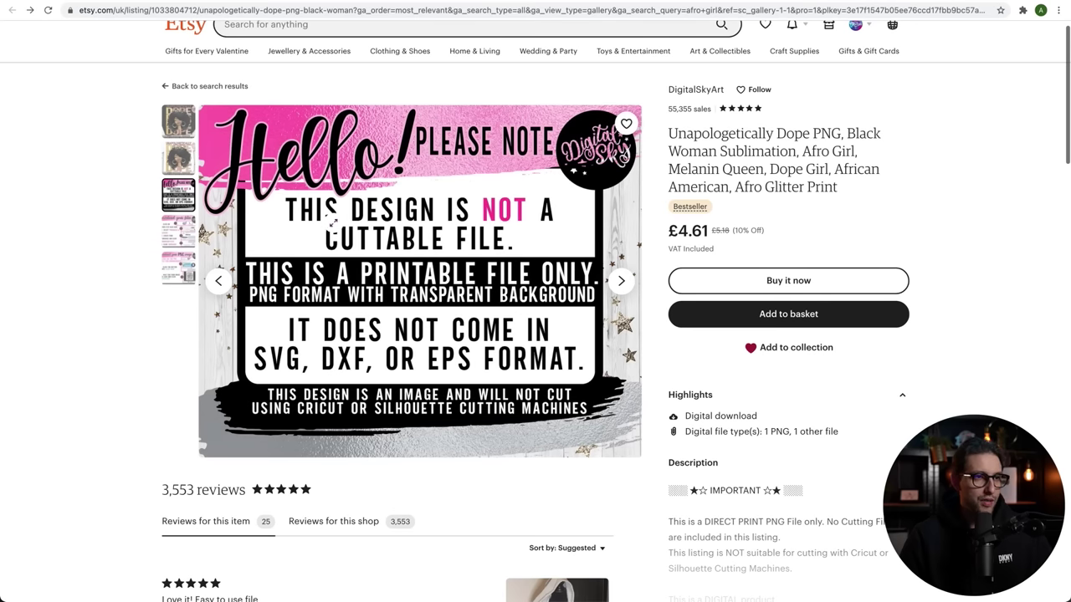
pyautogui.click(178, 232)
pyautogui.click(180, 263)
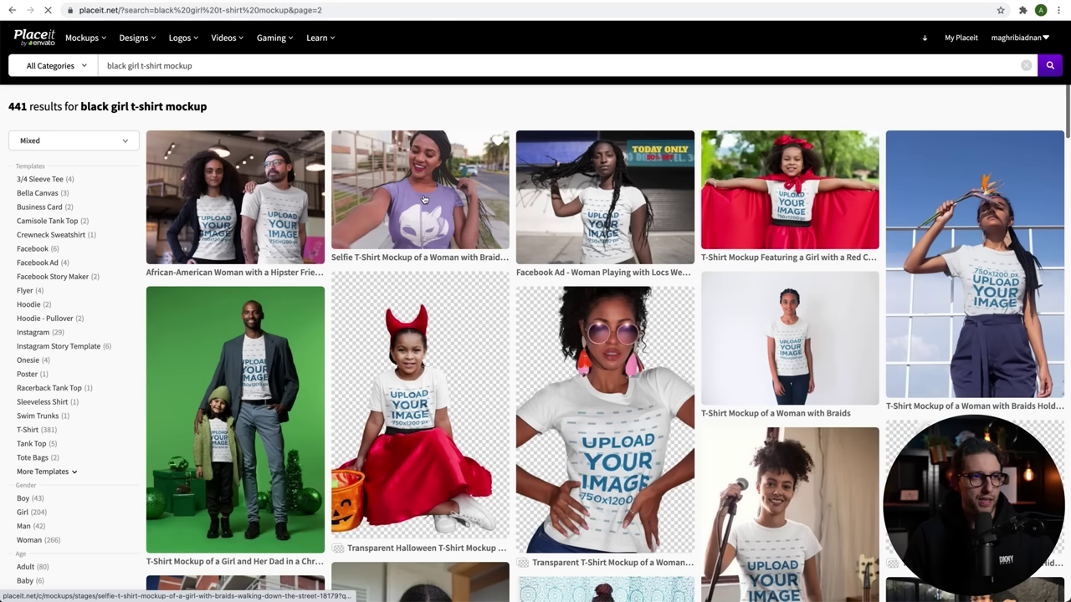
# In Placeit, open the selfie T-shirt mockup of a woman with braids and bring up its image insertion options.
pyautogui.click(382, 219)
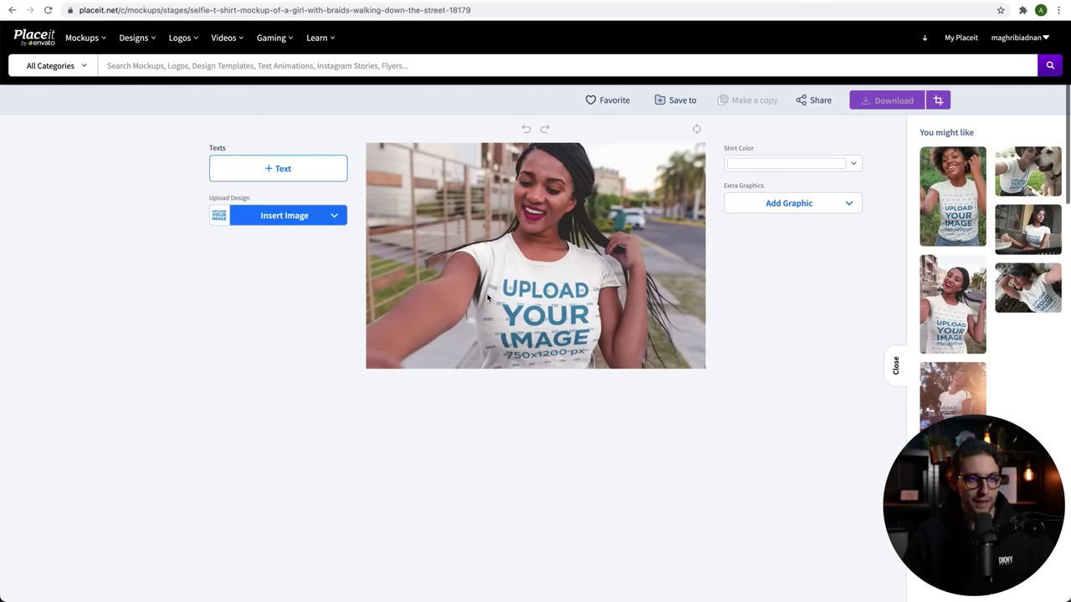
pyautogui.click(301, 216)
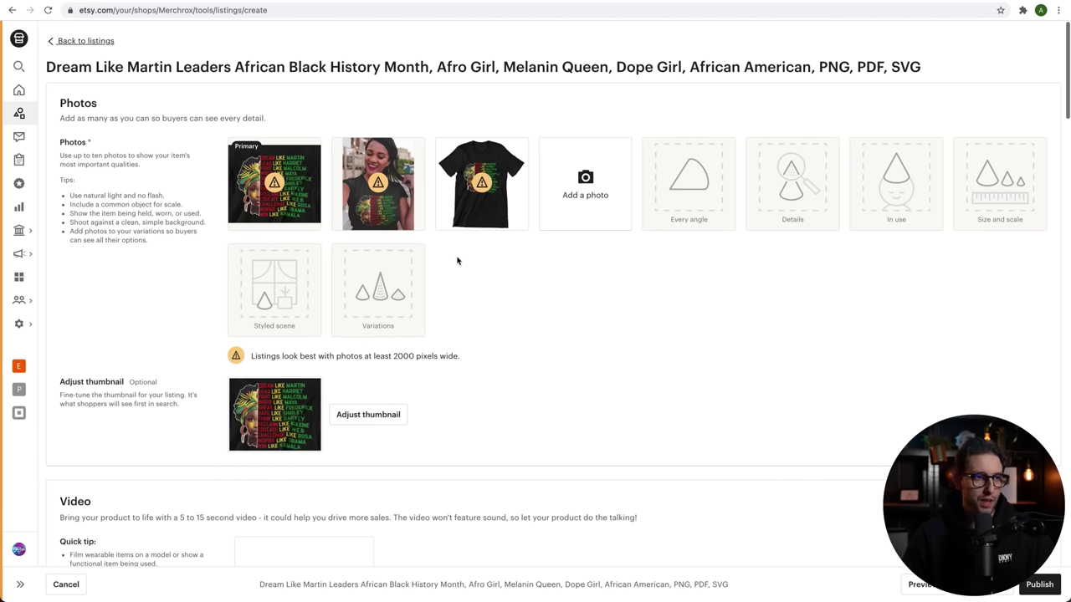
# In the Etsy listing form, crop the third photo, the black T-shirt mockup, around the printed design.
pyautogui.click(481, 189)
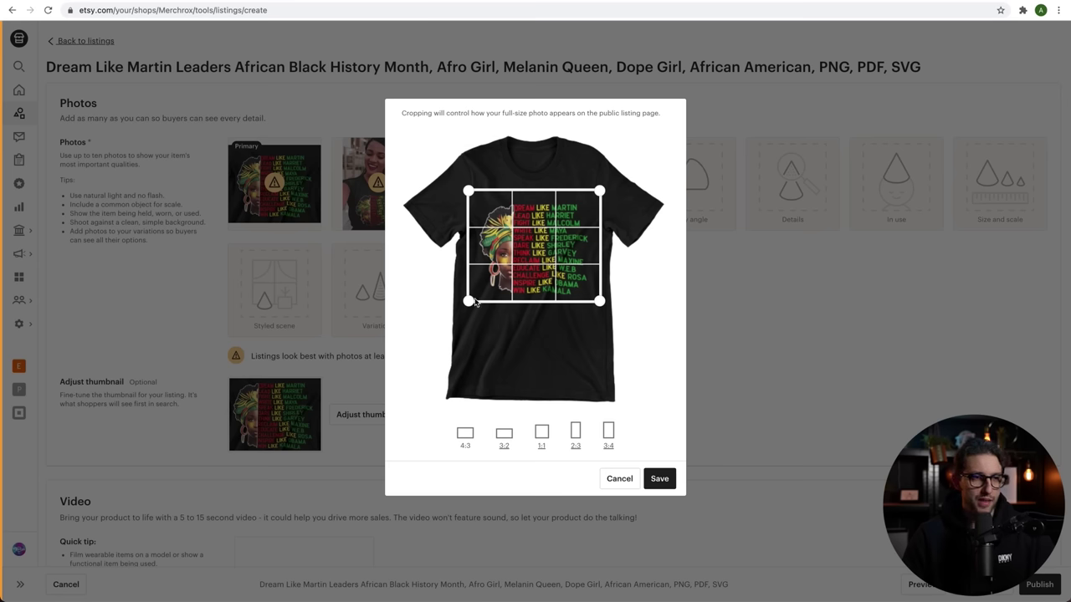
pyautogui.moveTo(475, 303)
pyautogui.mouseDown()
pyautogui.moveTo(481, 291)
pyautogui.moveTo(471, 293)
pyautogui.mouseUp()
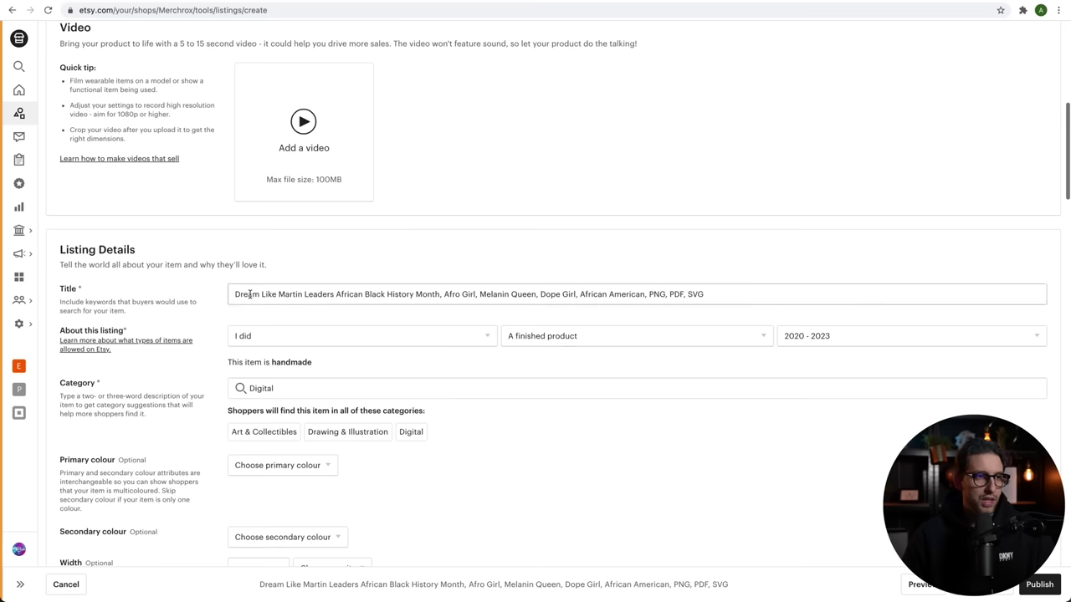
# Review the draft listing's title, and remove "digital downloads" from the Etsy search query for black history month.
pyautogui.moveTo(235, 293); pyautogui.dragTo(704, 294)
pyautogui.click(422, 287)
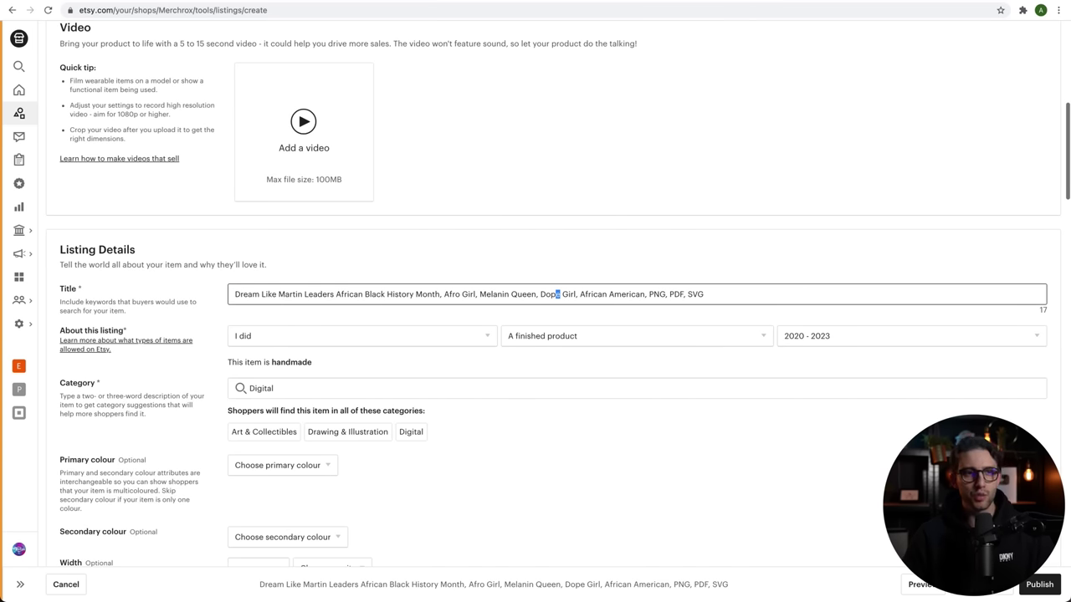
pyautogui.click(499, 1)
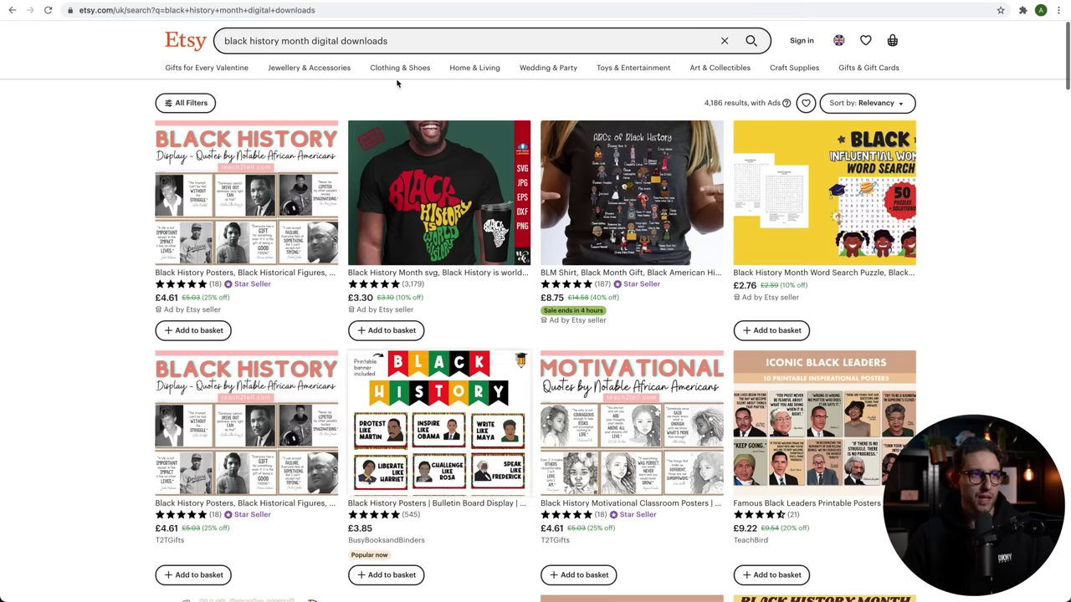
pyautogui.moveTo(390, 41); pyautogui.dragTo(315, 39)
pyautogui.press('BackSpace')
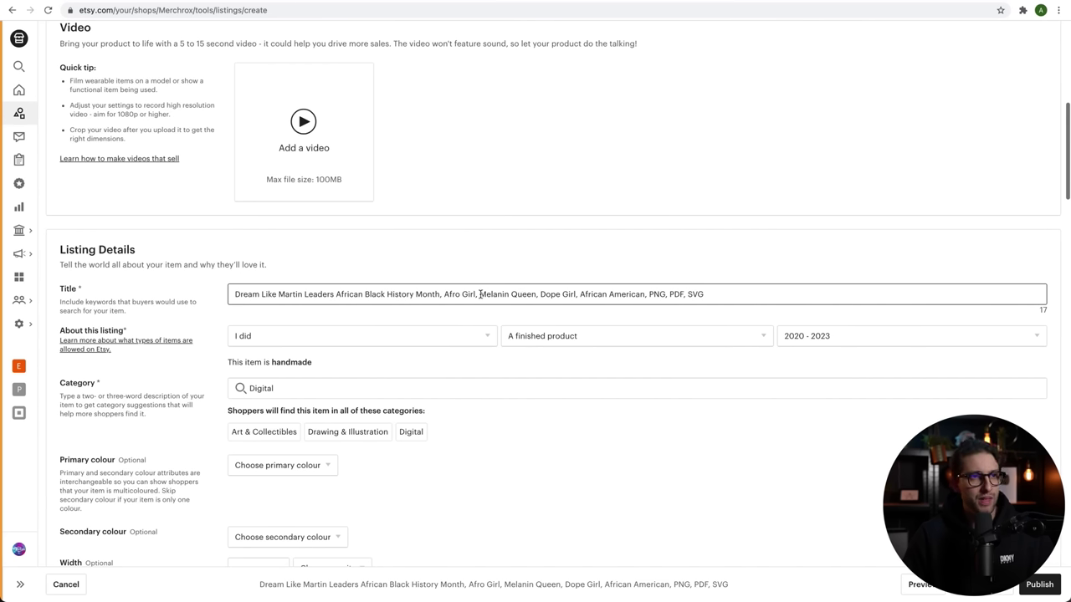
# Compare title keywords such as Afro Girl and Melanin Queen in the competing listing with the draft listing's title.
pyautogui.click(517, 4)
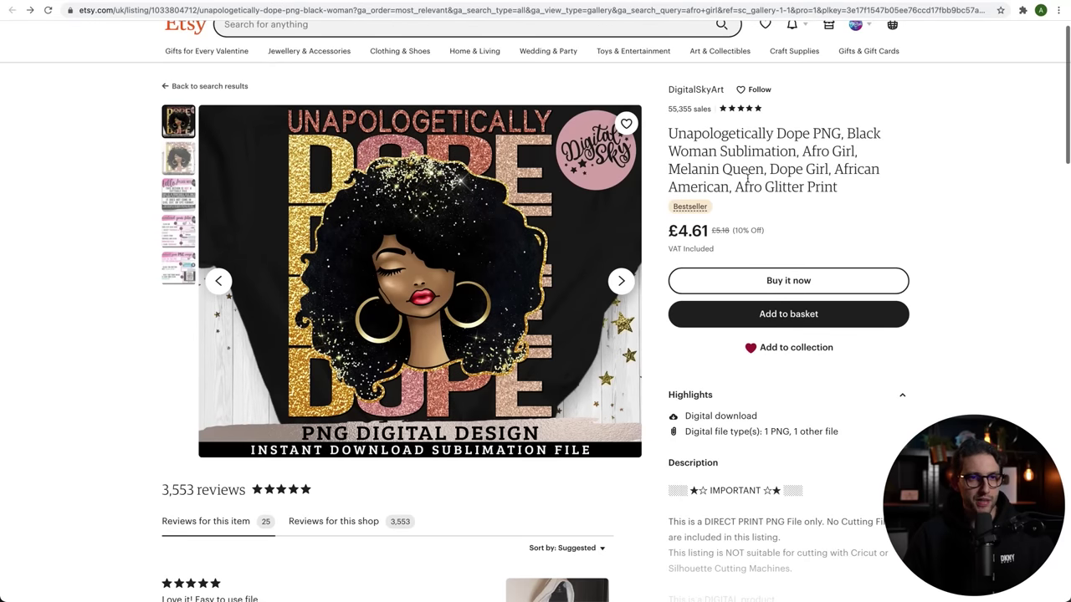
pyautogui.moveTo(802, 151); pyautogui.dragTo(843, 151)
pyautogui.moveTo(679, 169); pyautogui.dragTo(791, 169)
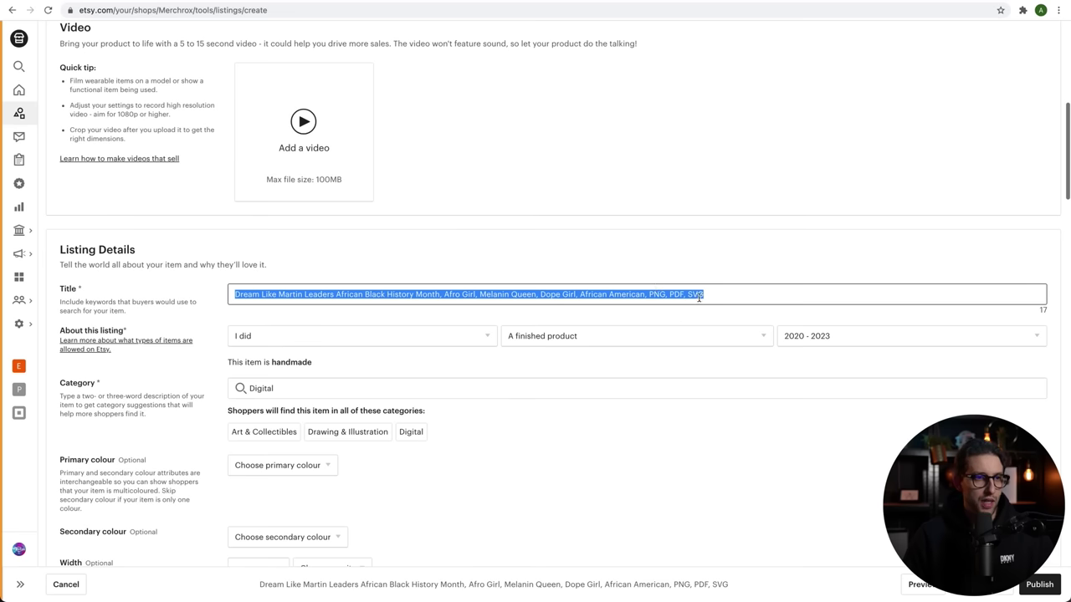
pyautogui.click(660, 294)
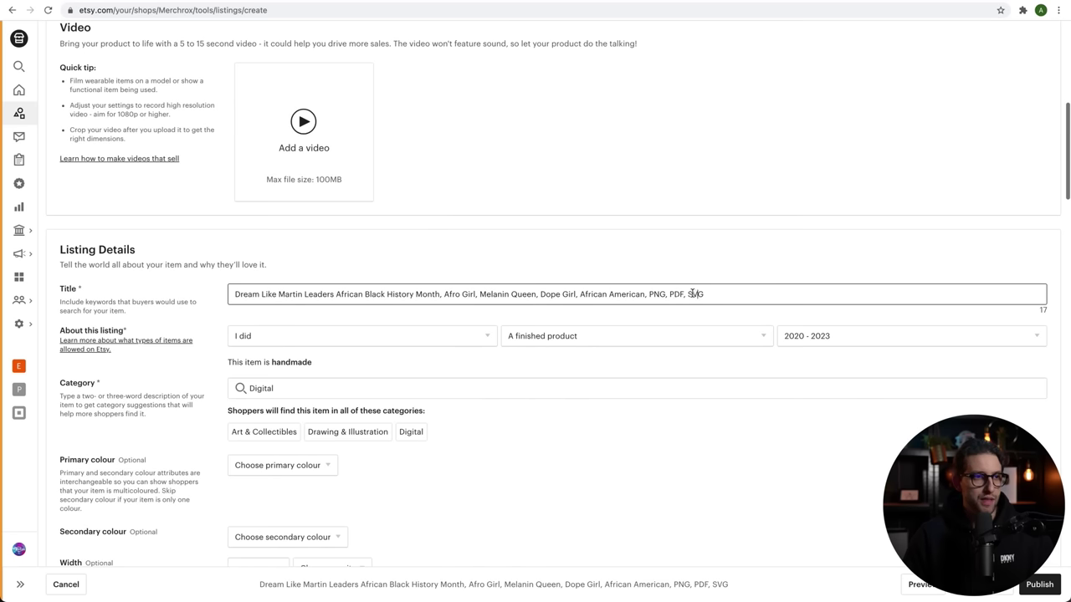
pyautogui.click(483, 266)
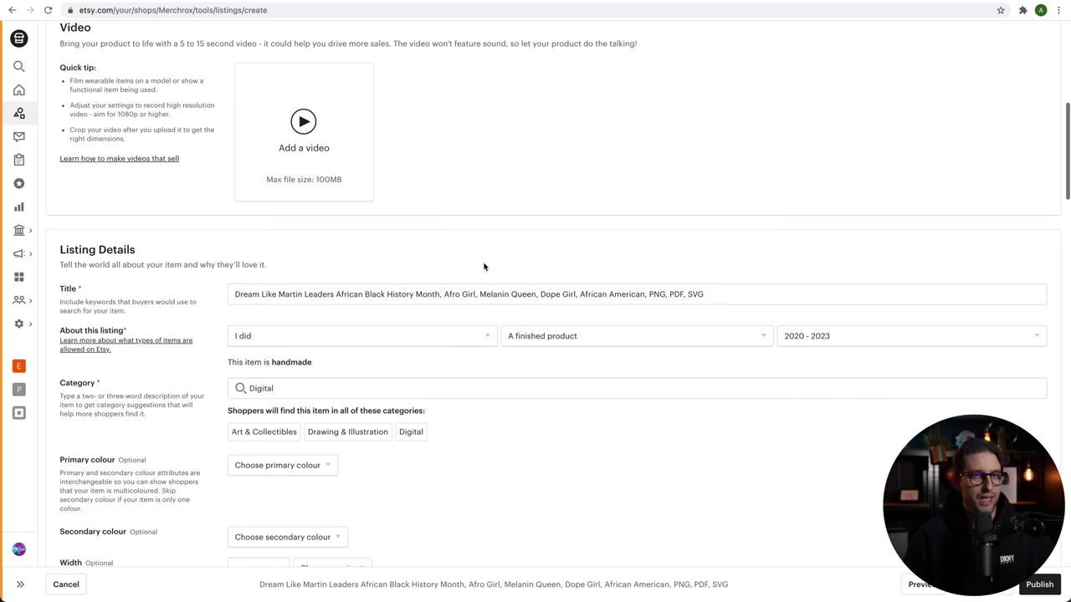
# Check the draft listing's options for who made the item, what it is and when it was made.
pyautogui.scroll(-2, 479, 270)
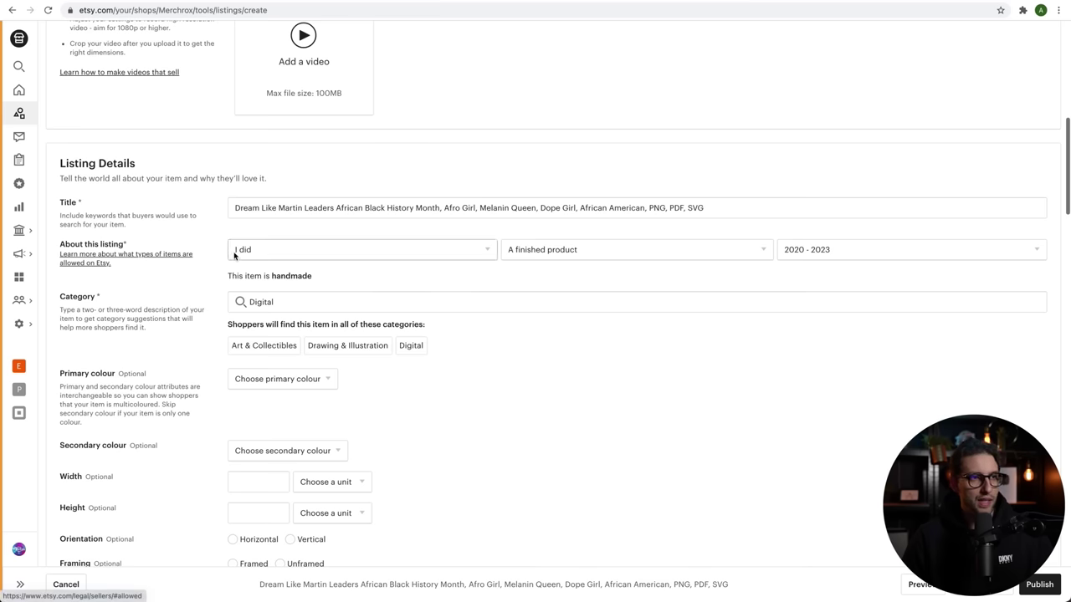
pyautogui.click(258, 244)
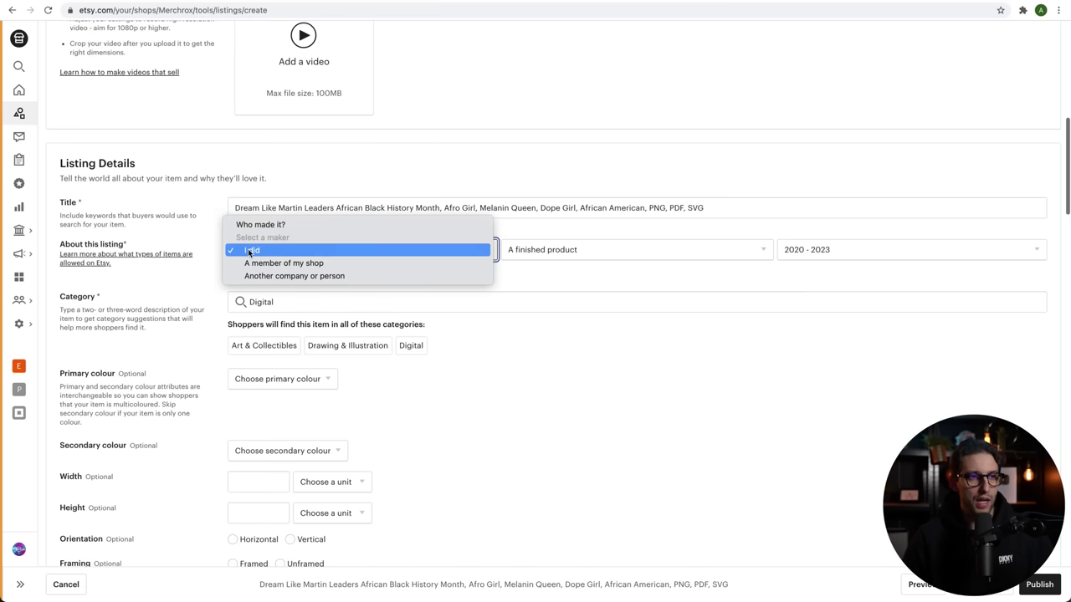
pyautogui.click(564, 278)
pyautogui.click(585, 249)
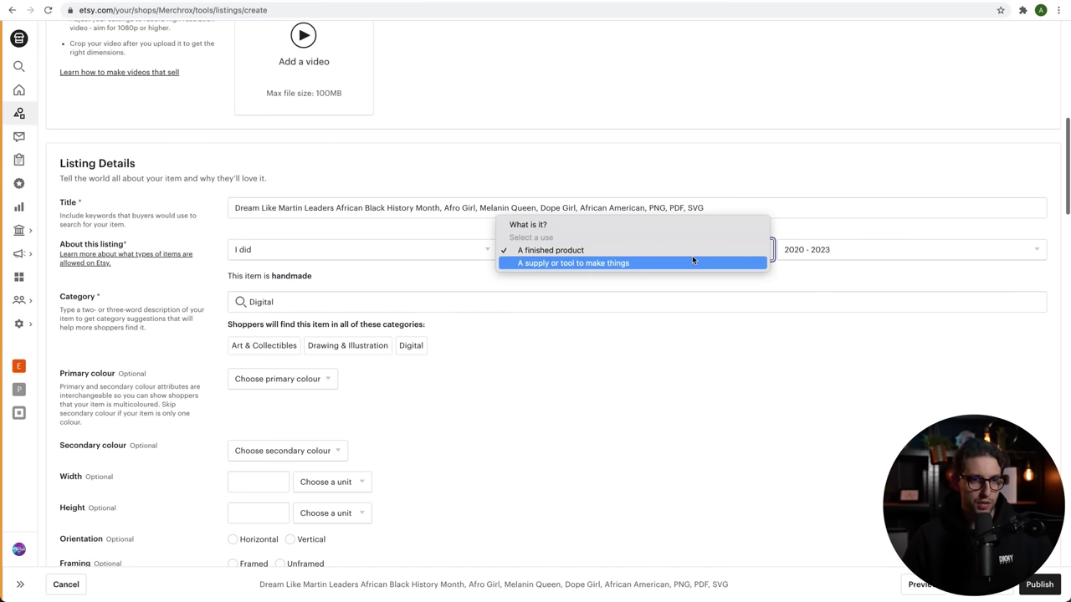
pyautogui.click(787, 258)
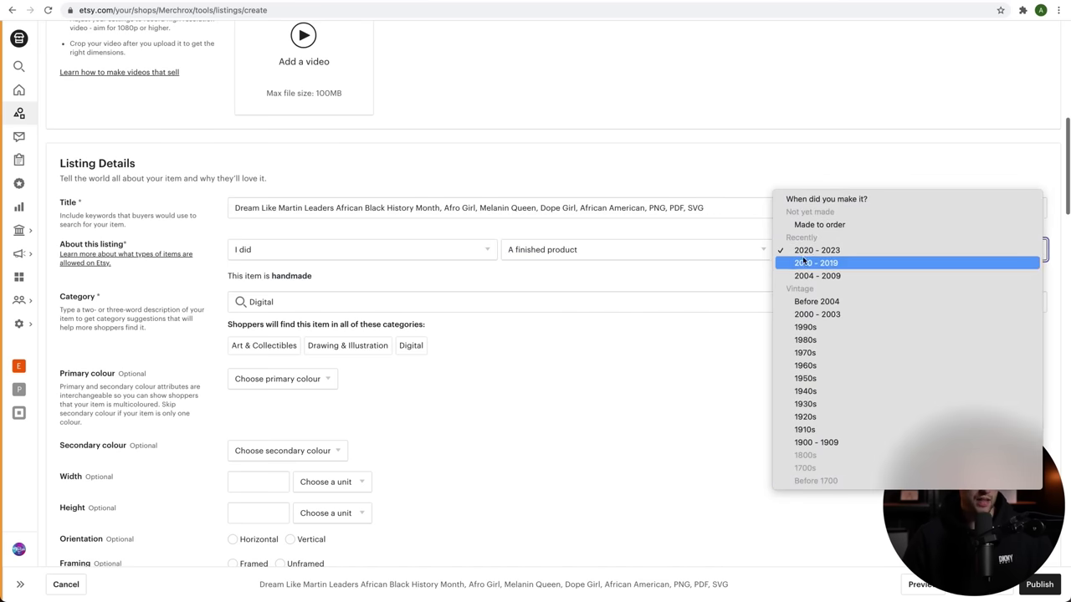
pyautogui.click(578, 280)
# Examine the Digital category and the optional colour, size, orientation, framing and occasion attributes.
pyautogui.click(287, 307)
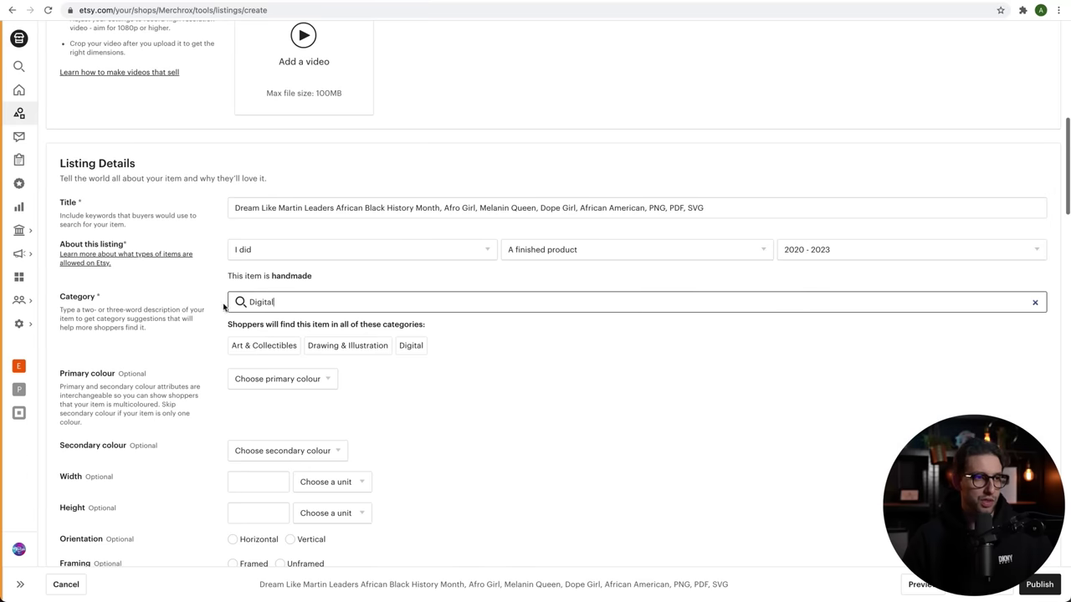
pyautogui.scroll(-2, 104, 272)
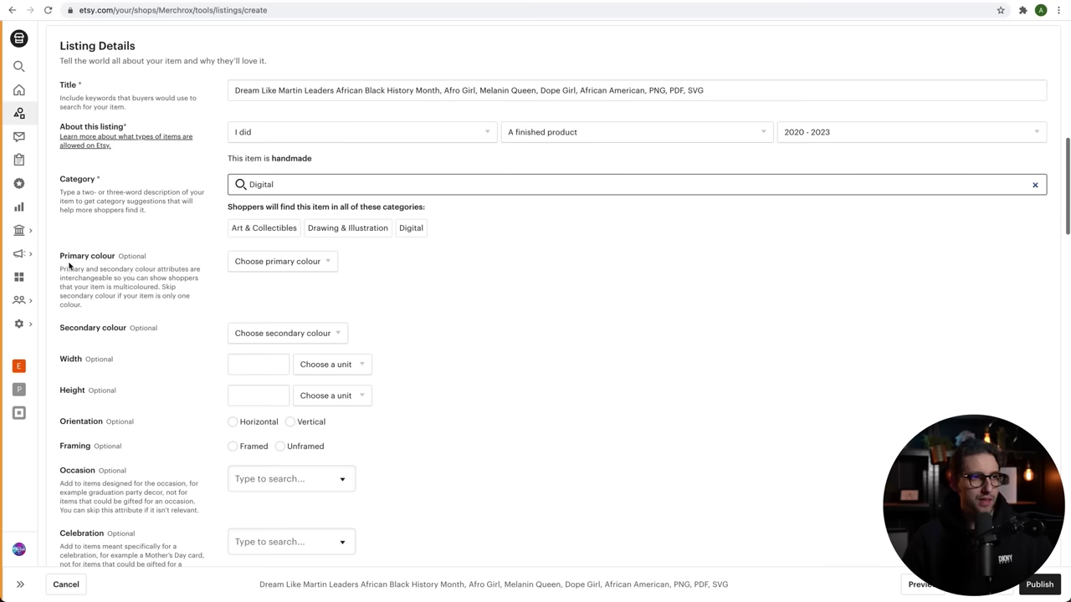
pyautogui.scroll(-1, 442, 348)
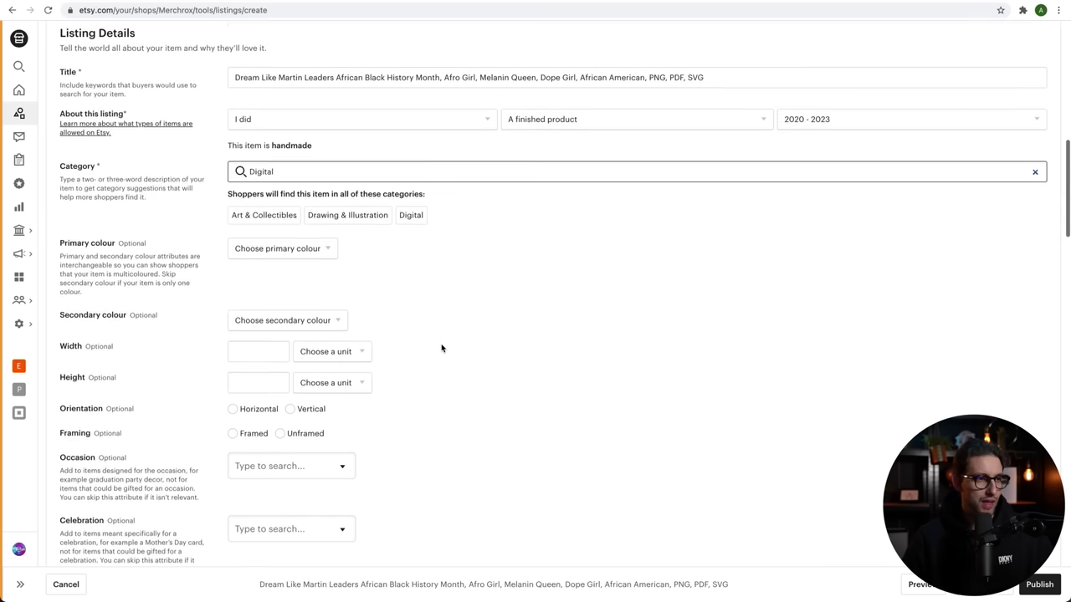
pyautogui.scroll(-2, 441, 348)
pyautogui.scroll(-2, 273, 277)
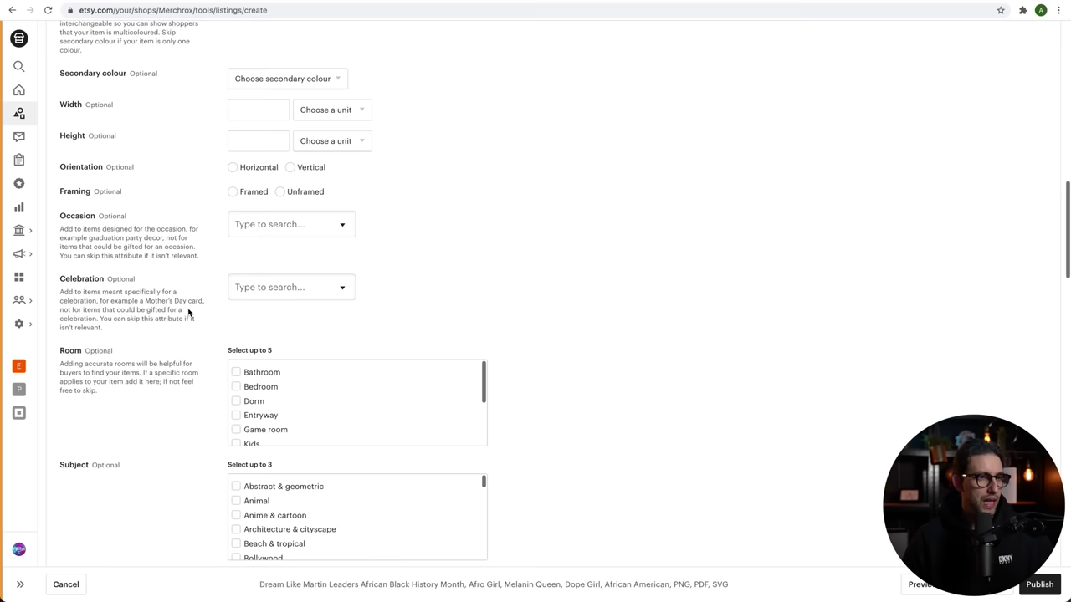
pyautogui.scroll(-1, 189, 312)
# Search the Celebration options for "black" and clear the entry.
pyautogui.click(277, 245)
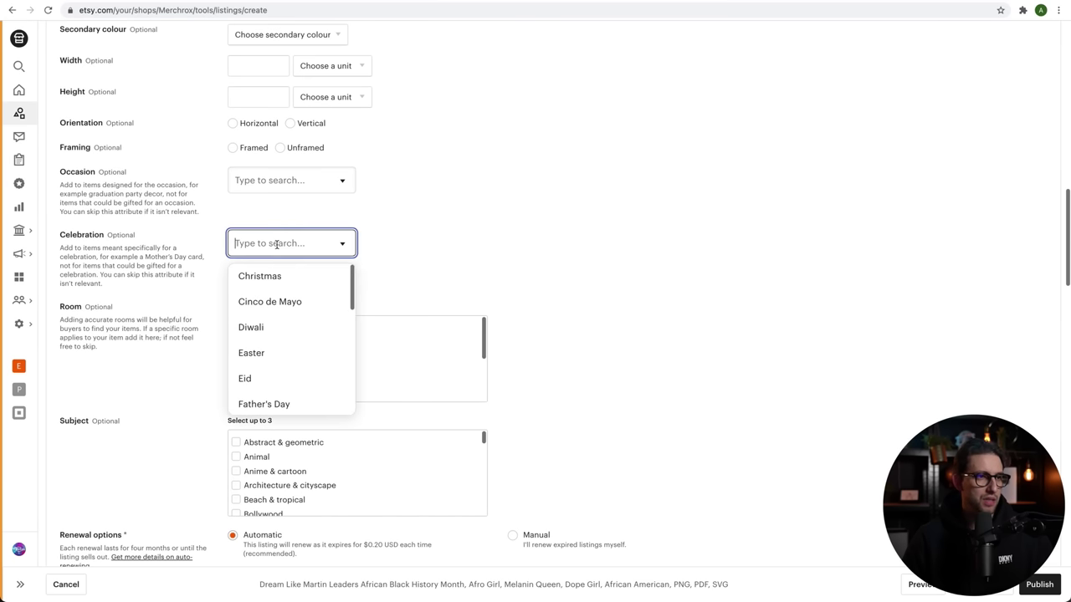
pyautogui.scroll(-2, 278, 337)
pyautogui.scroll(1, 276, 318)
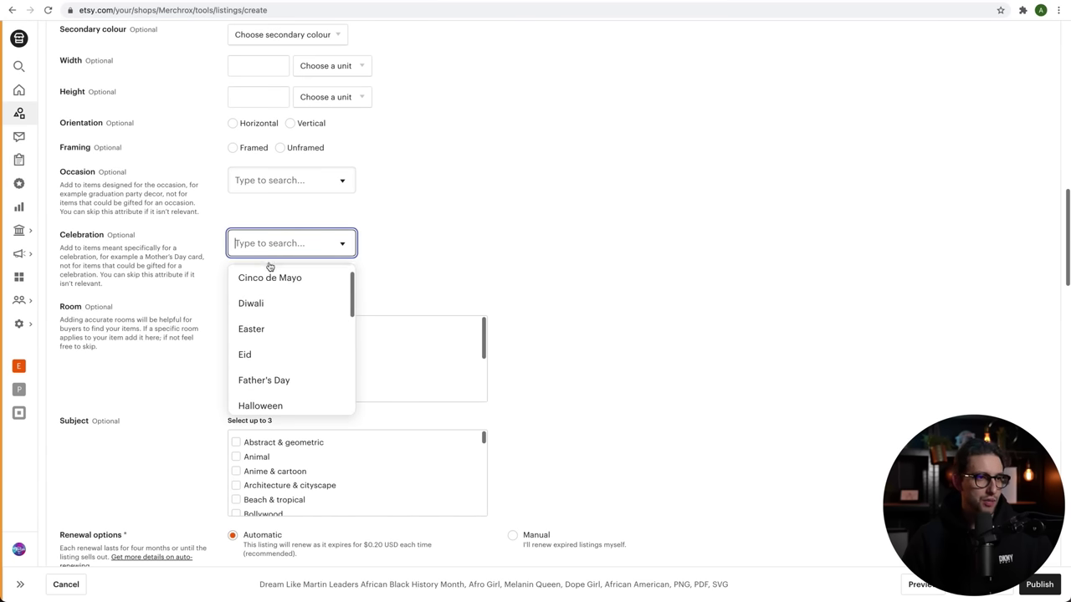
pyautogui.write('black')
pyautogui.moveTo(281, 251); pyautogui.dragTo(211, 247)
pyautogui.press('BackSpace')
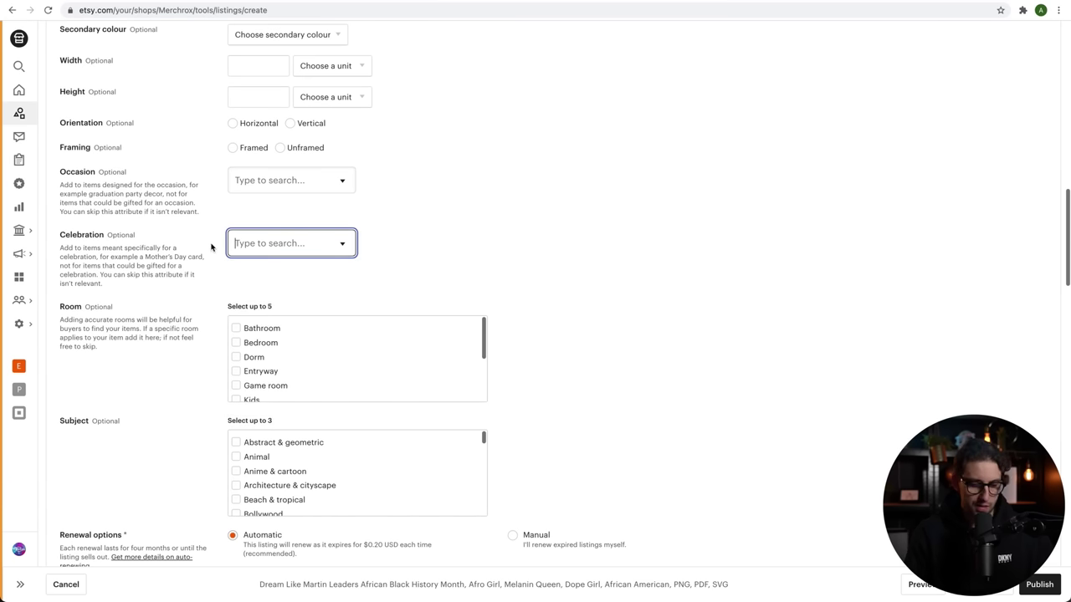
# Review the renewal option, the Digital listing type, and the title and PNG file lines of the description.
pyautogui.scroll(-2, 469, 318)
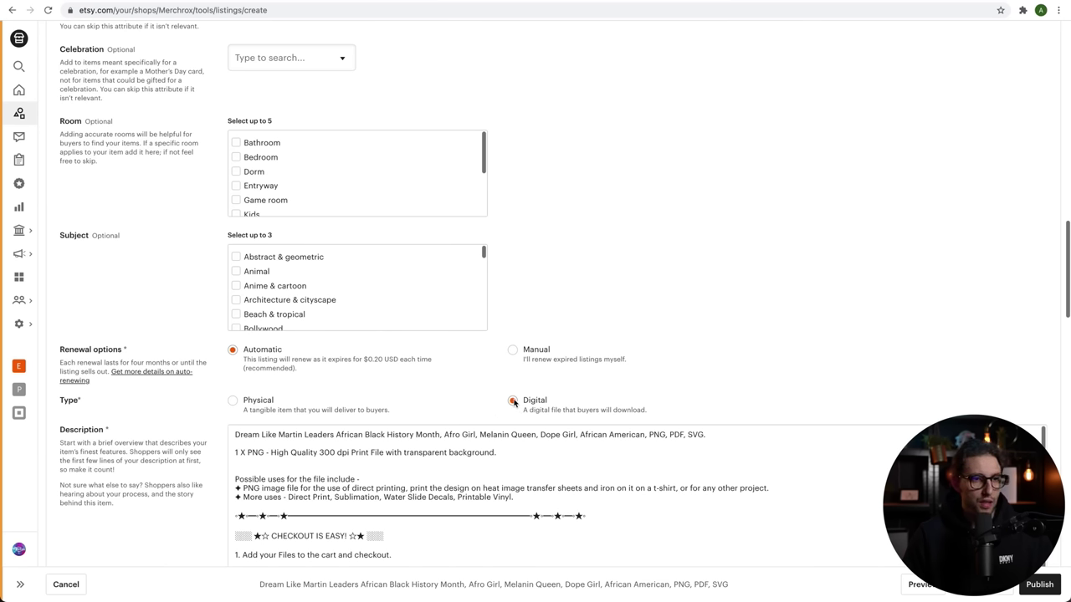
pyautogui.scroll(-2, 276, 297)
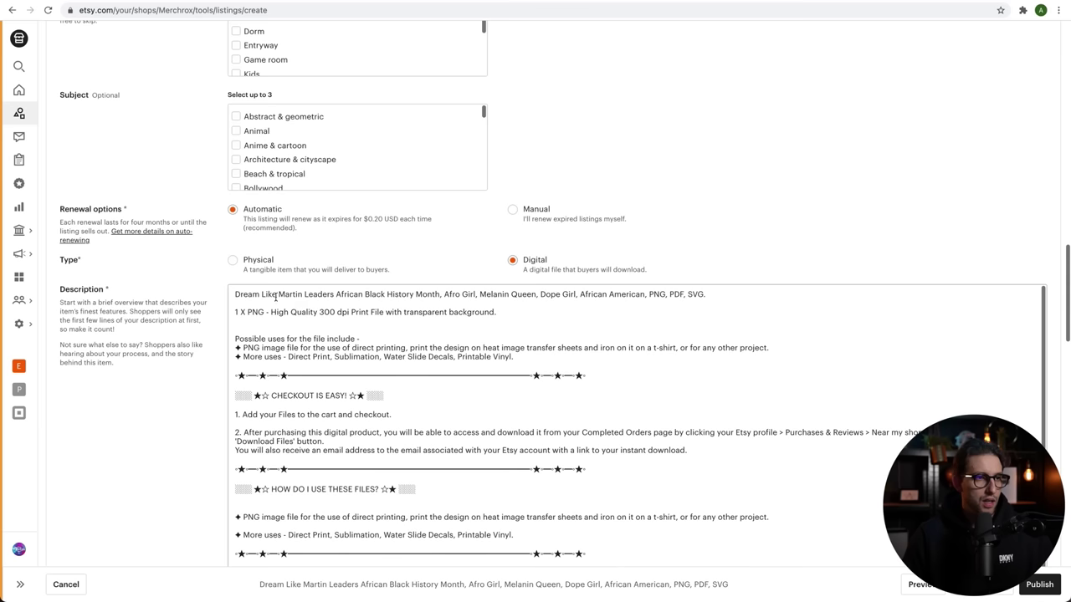
pyautogui.moveTo(235, 293); pyautogui.dragTo(720, 298)
pyautogui.click(488, 318)
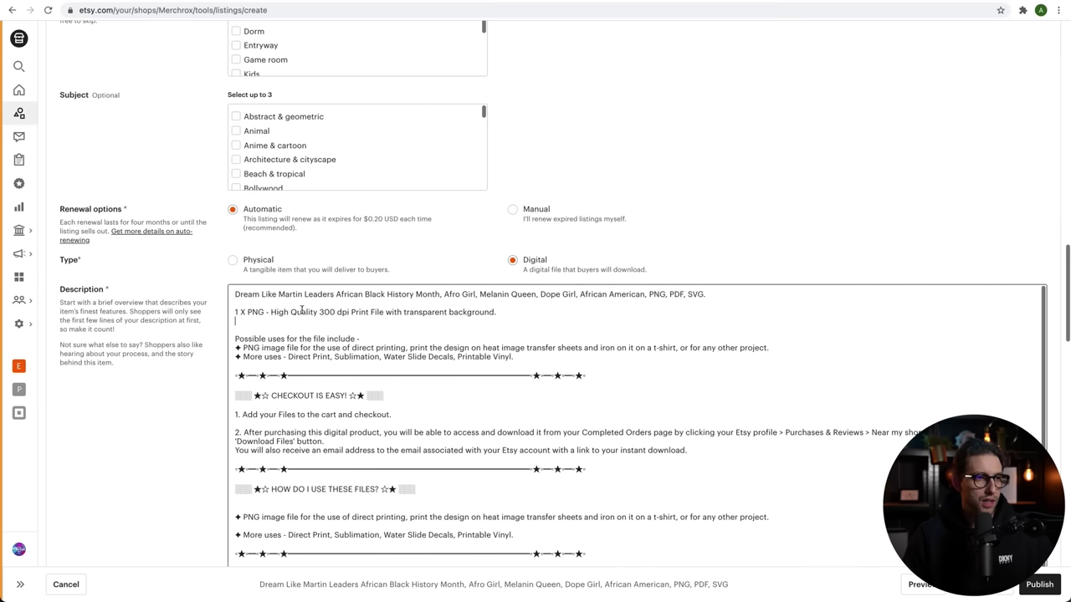
pyautogui.moveTo(233, 312); pyautogui.dragTo(466, 248)
pyautogui.scroll(4, 465, 248)
pyautogui.click(555, 125)
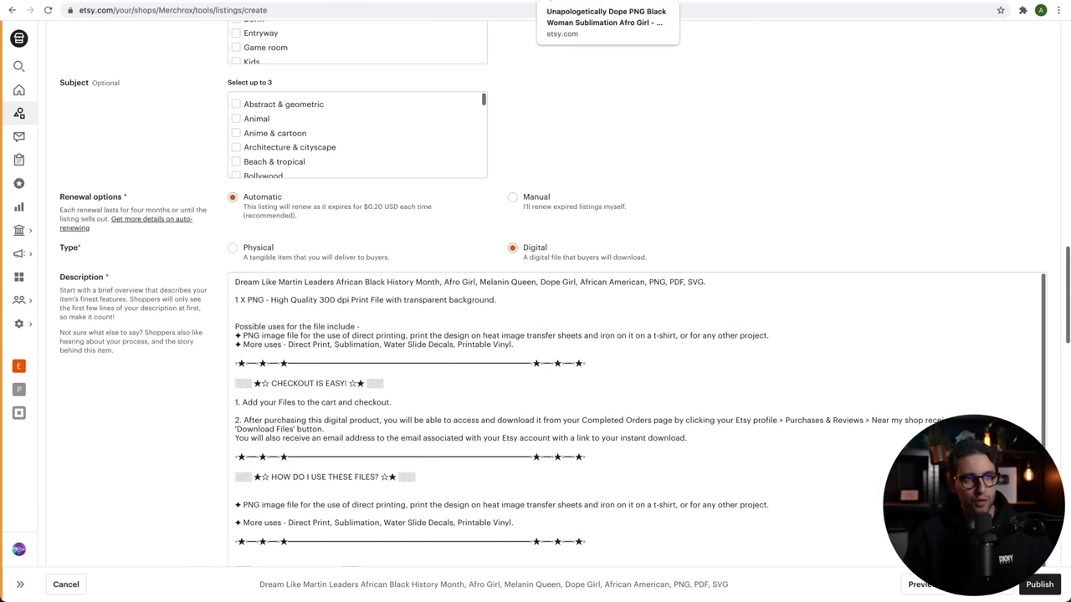
# Open the Unapologetically Dope PNG competitor listing and expand its full item description for reference.
pyautogui.click(586, 5)
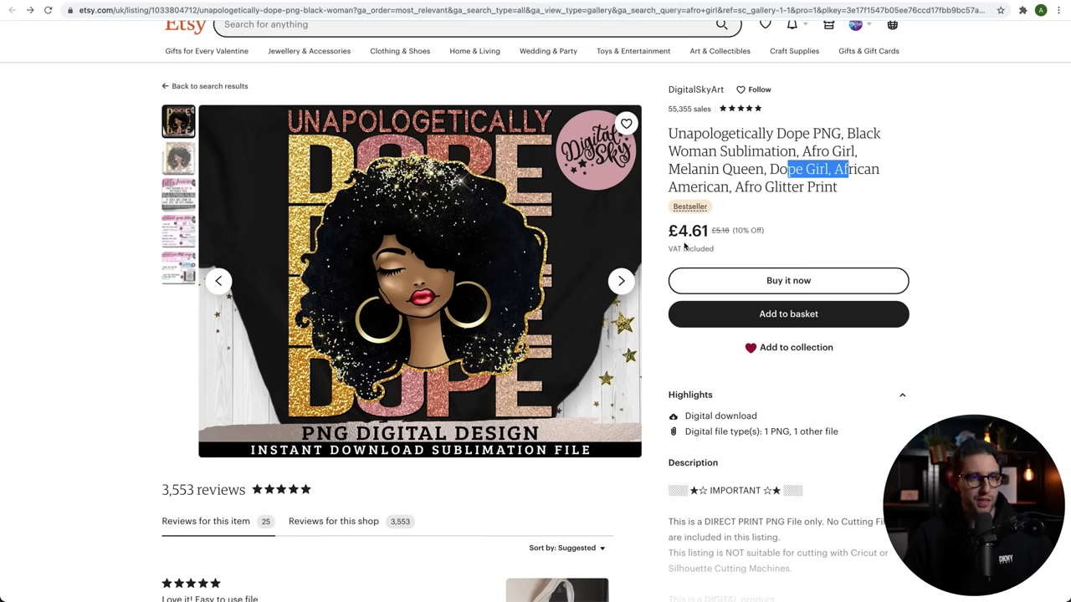
pyautogui.scroll(-5, 691, 246)
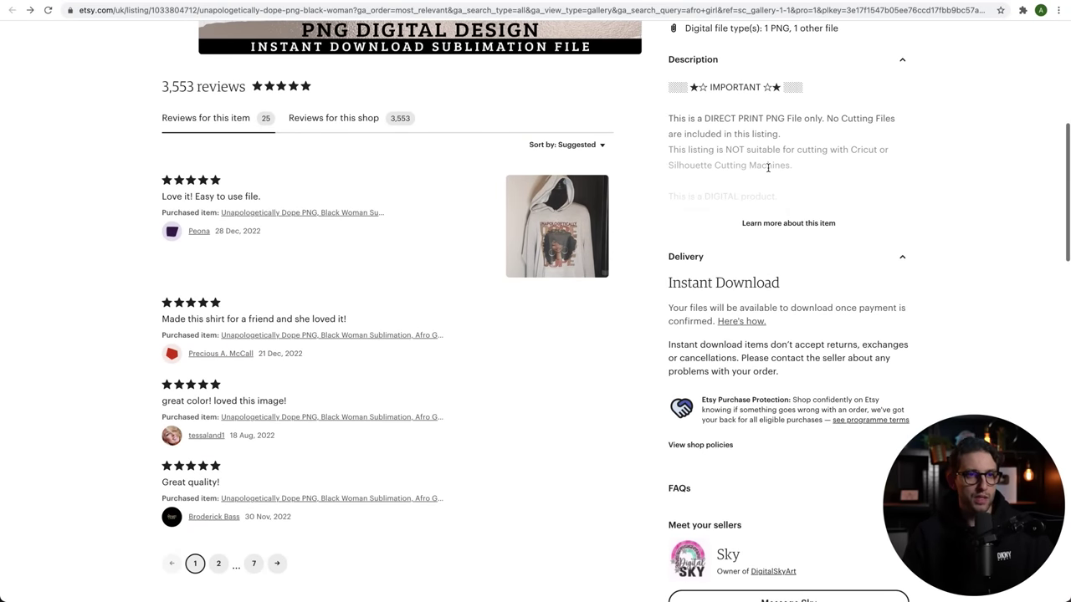
pyautogui.click(779, 223)
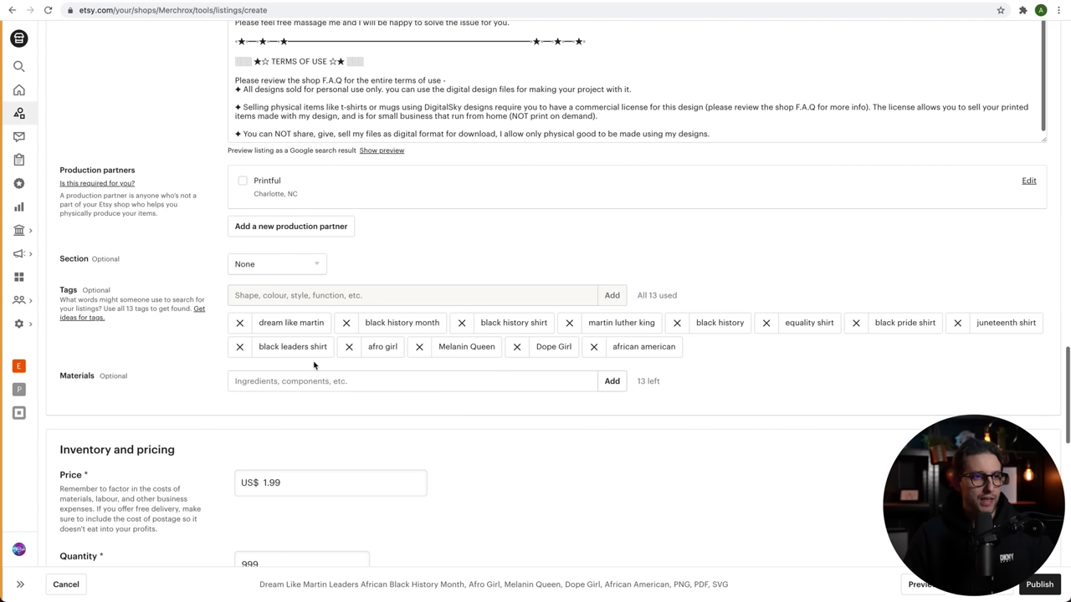
# Review the draft listing's tags, price, quantity, SKU and restock request settings.
pyautogui.scroll(-3, 251, 351)
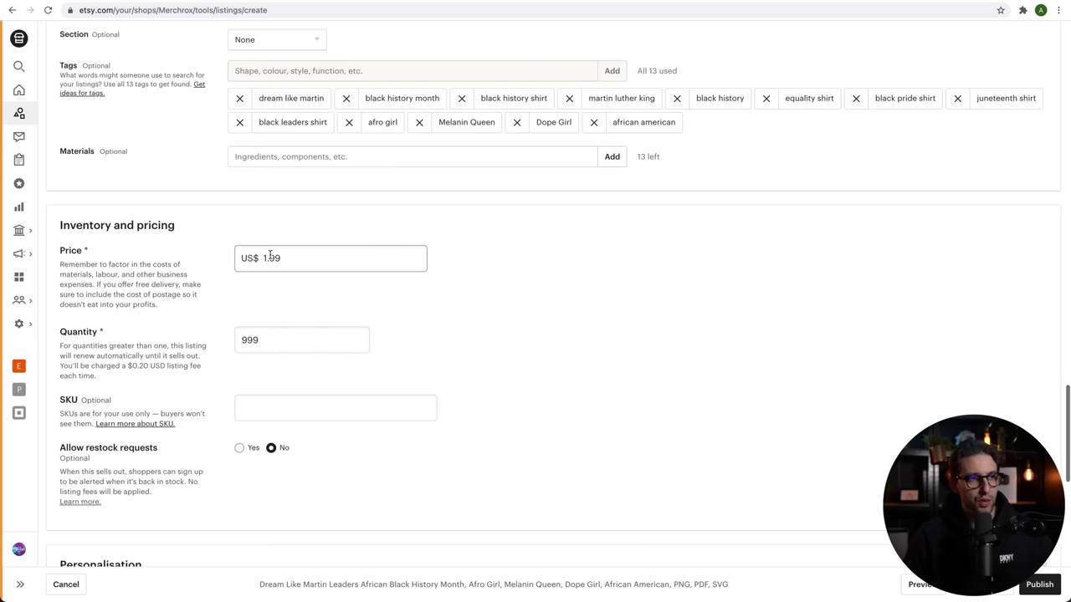
pyautogui.scroll(-2, 514, 294)
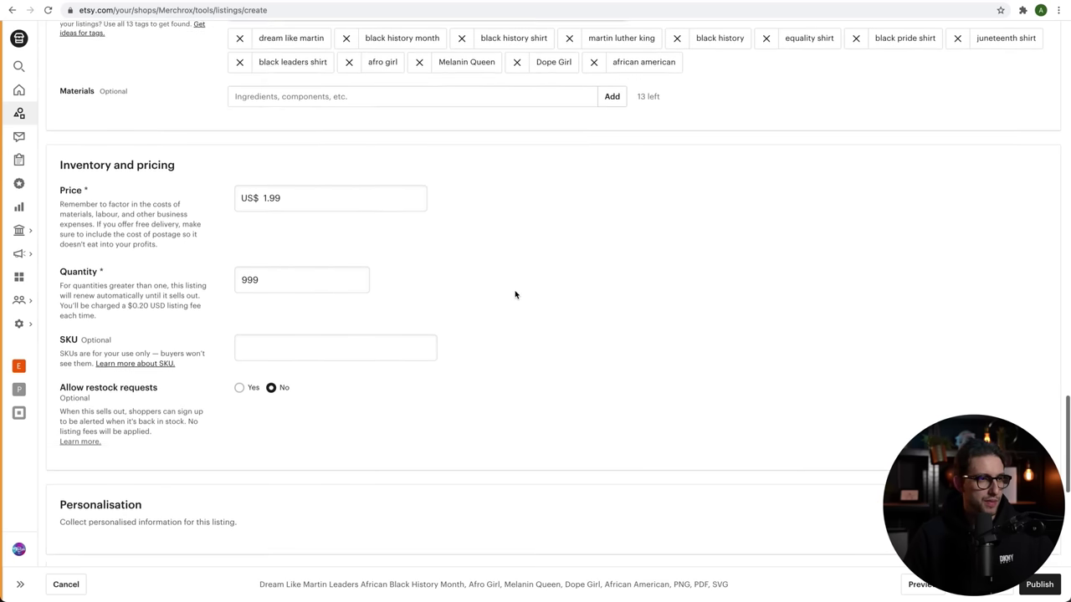
pyautogui.doubleClick(250, 208)
pyautogui.click(219, 214)
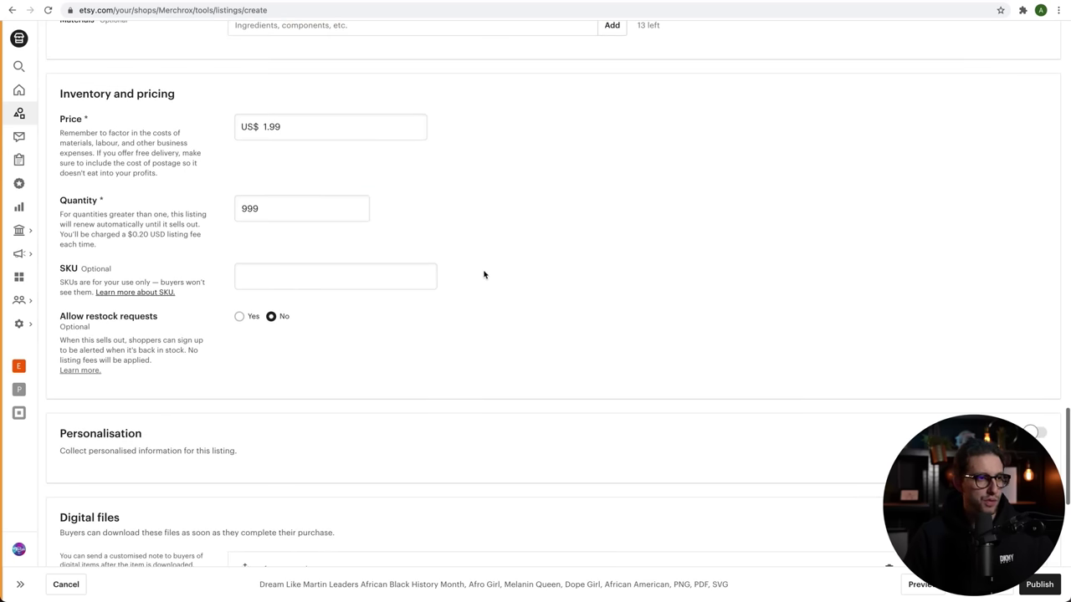
pyautogui.scroll(-3, 477, 276)
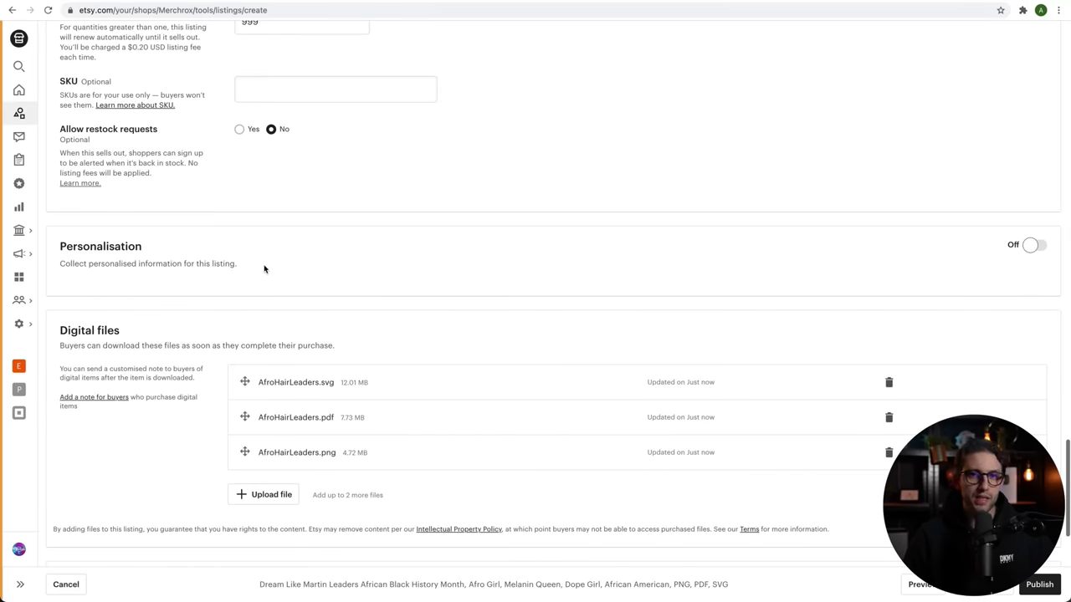
# Check the draft's personalisation setting, AfroHairLeaders digital files, returns policy and Etsy Ads option.
pyautogui.click(1035, 246)
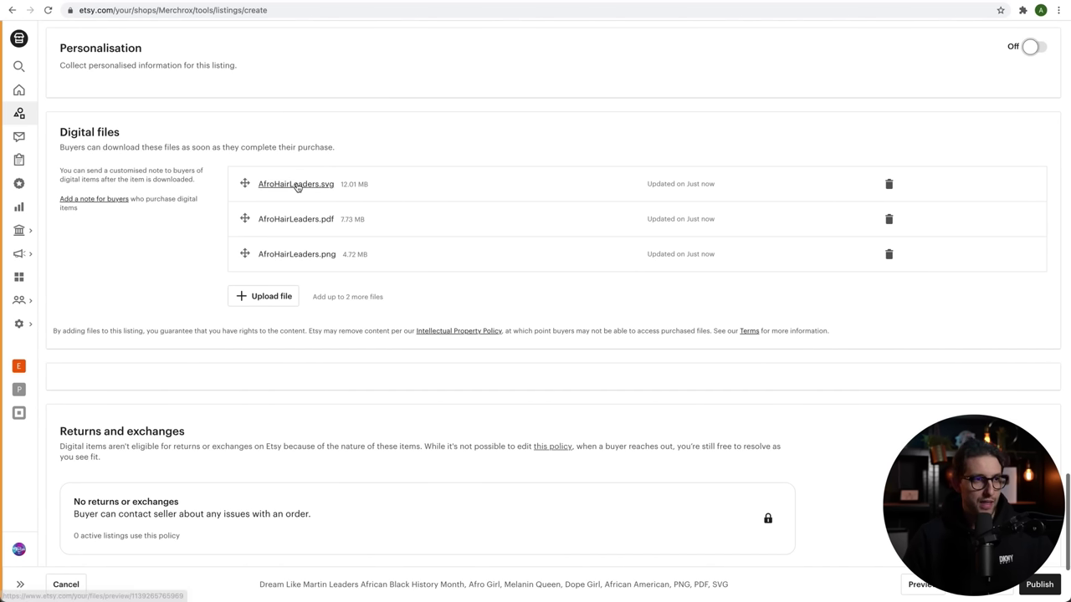
pyautogui.scroll(-2, 290, 275)
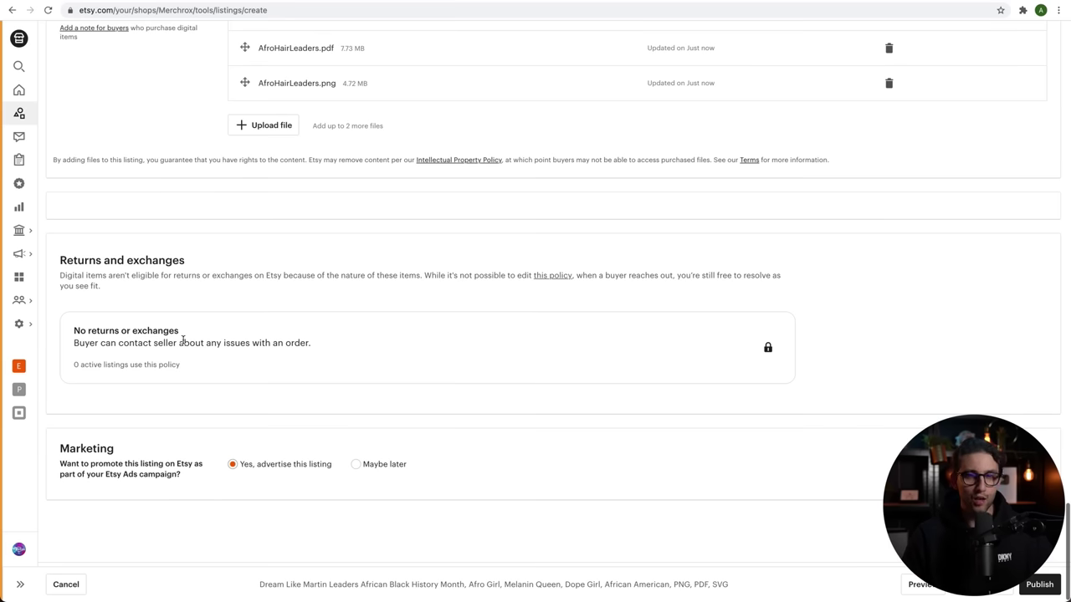
pyautogui.scroll(-1, 182, 338)
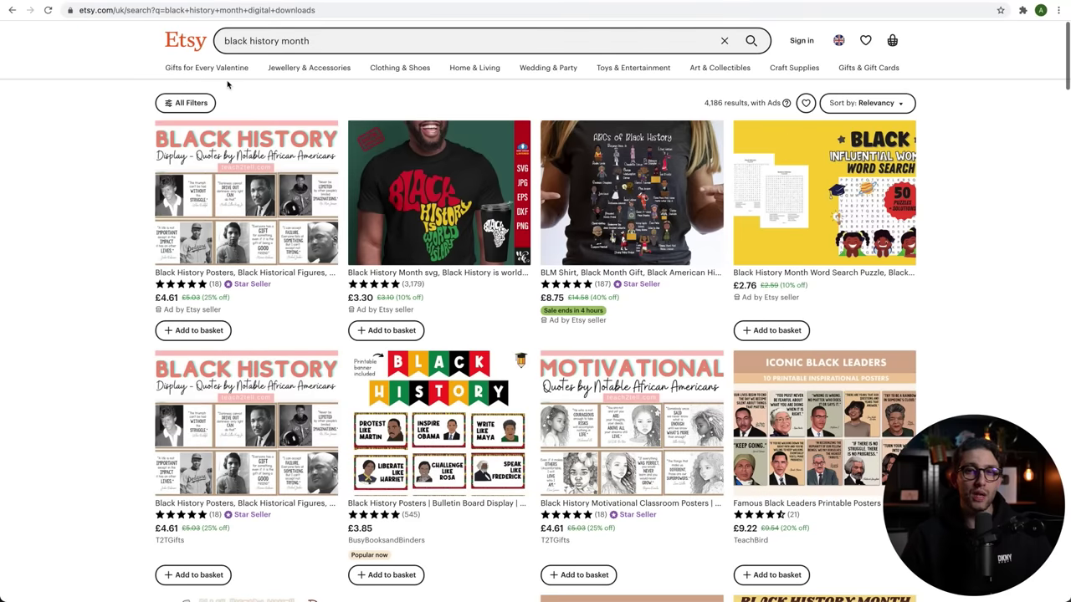
# Filter the Black History Month digital download results by a custom shop location of Morocco.
pyautogui.click(183, 103)
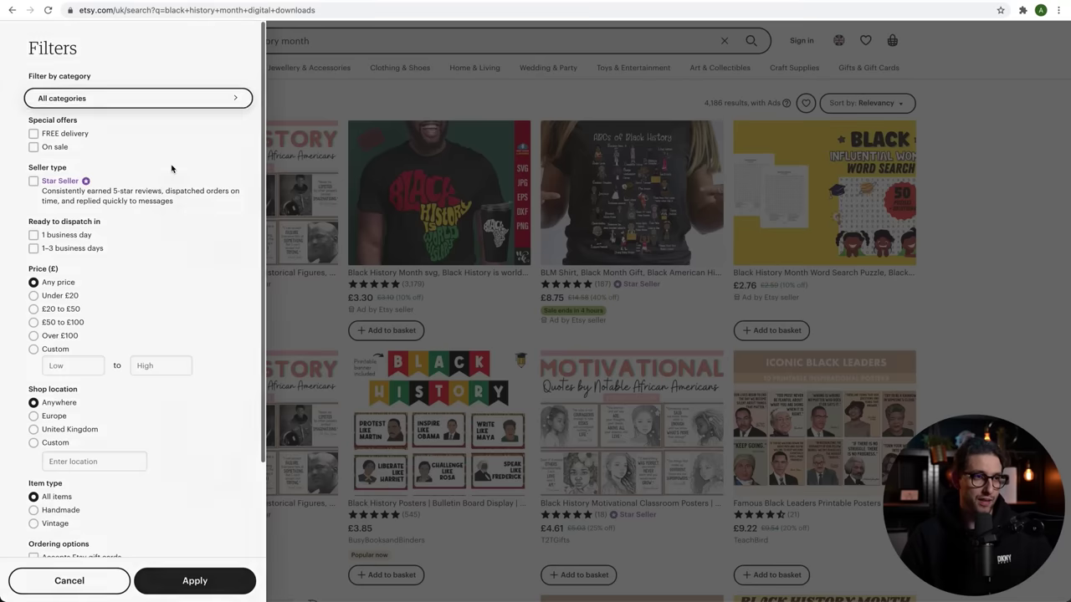
pyautogui.scroll(-1, 83, 276)
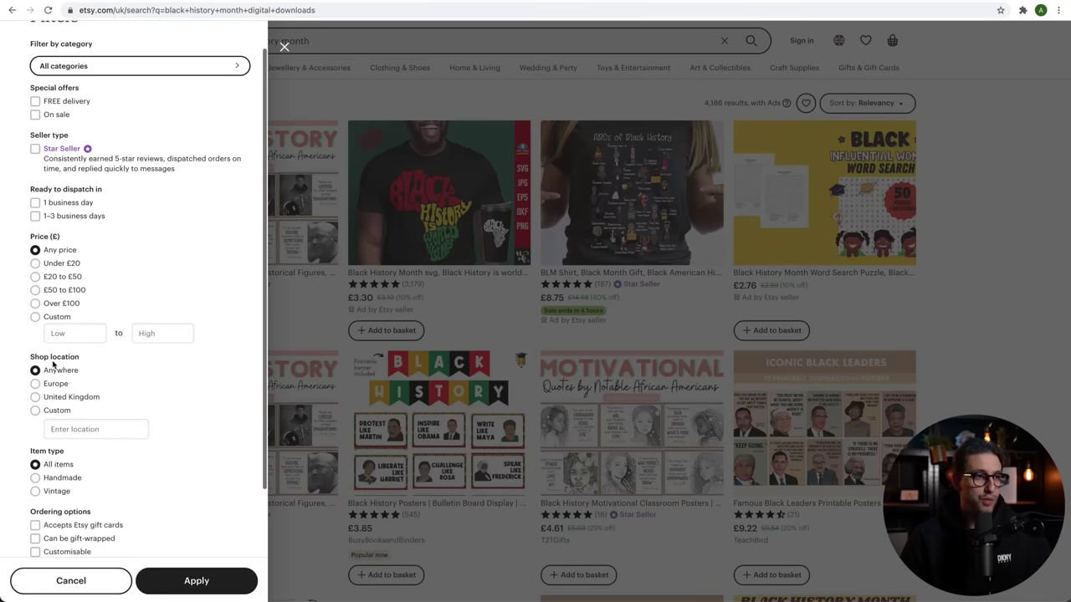
pyautogui.click(84, 428)
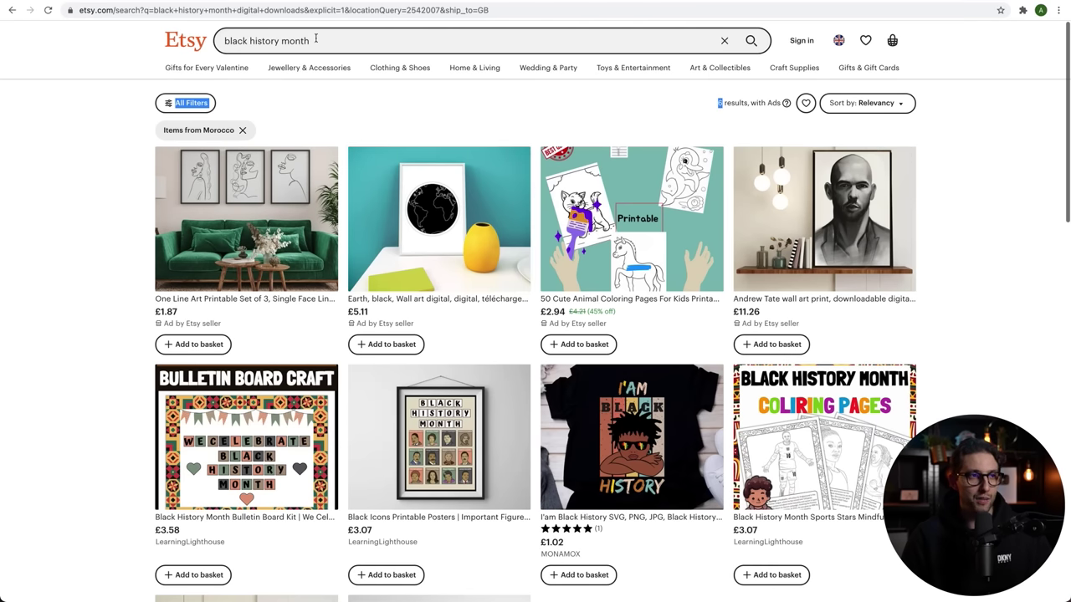
# Search Etsy for "digital download", check the Morocco shop location filter and browse the matching listings.
pyautogui.moveTo(316, 40); pyautogui.dragTo(168, 38)
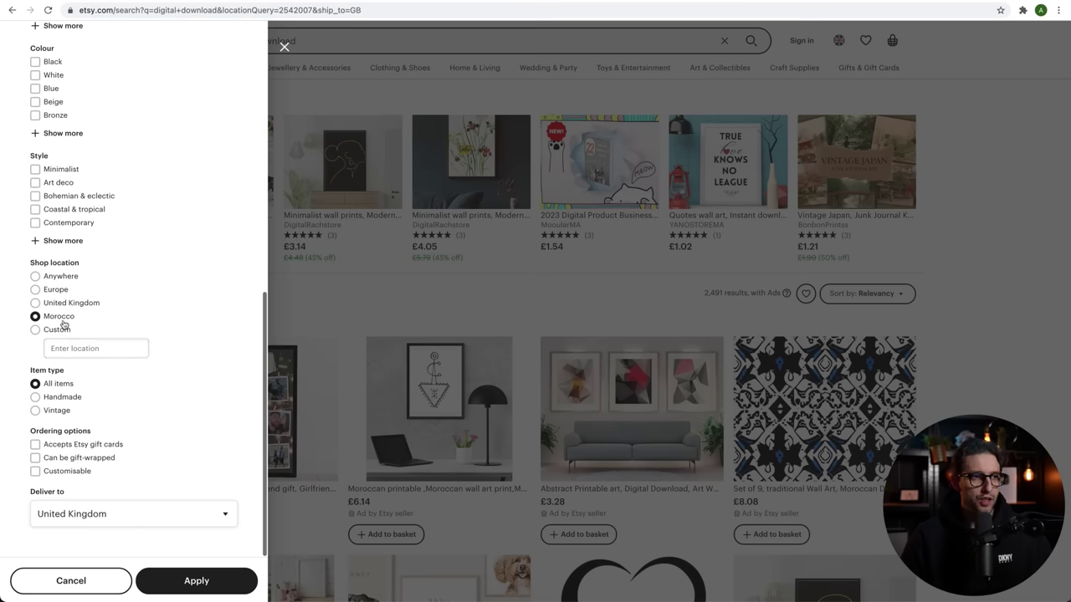
pyautogui.click(312, 298)
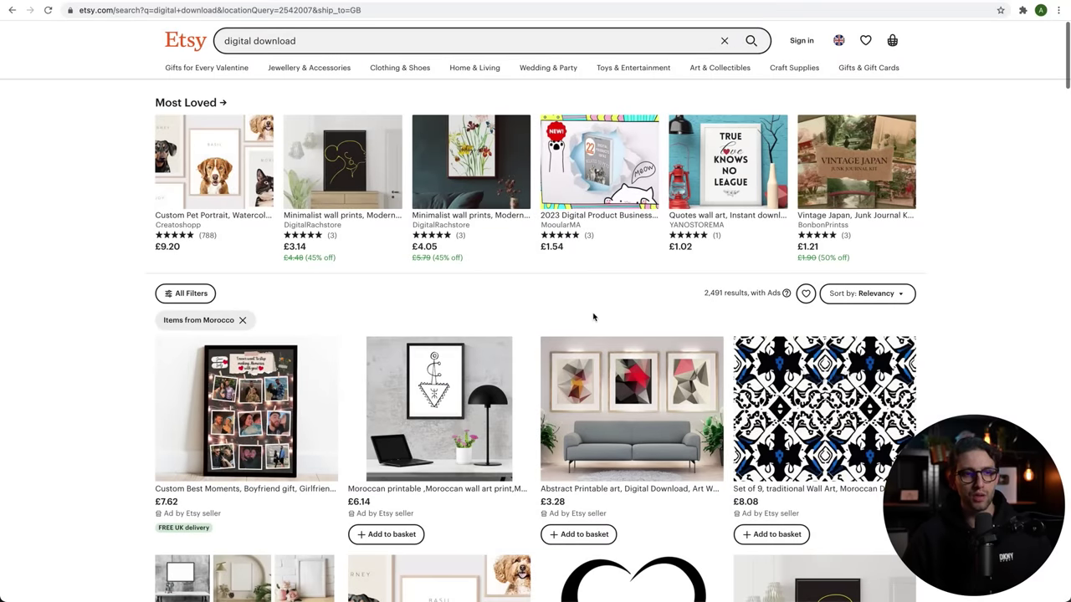
pyautogui.scroll(-3, 494, 315)
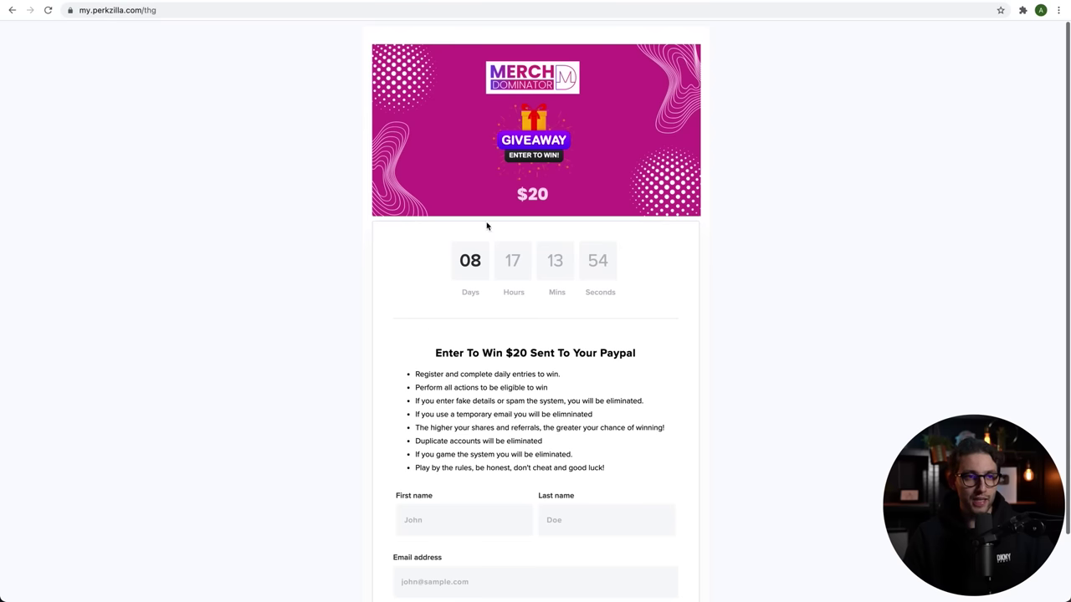
# Examine the entry rules and sign-up form on the Merch Dominator giveaway page.
pyautogui.scroll(-2, 574, 306)
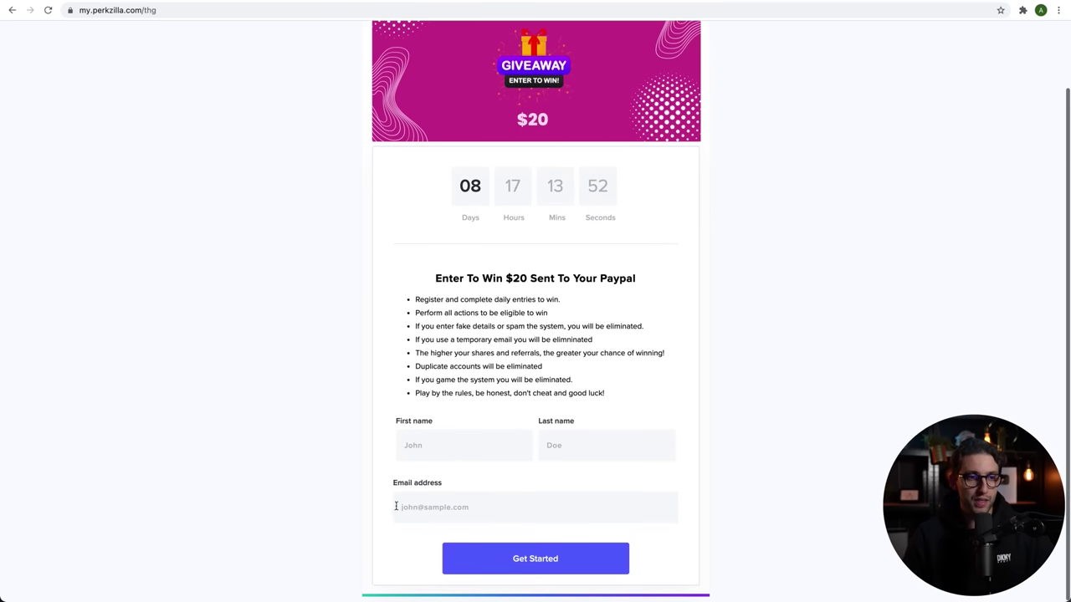